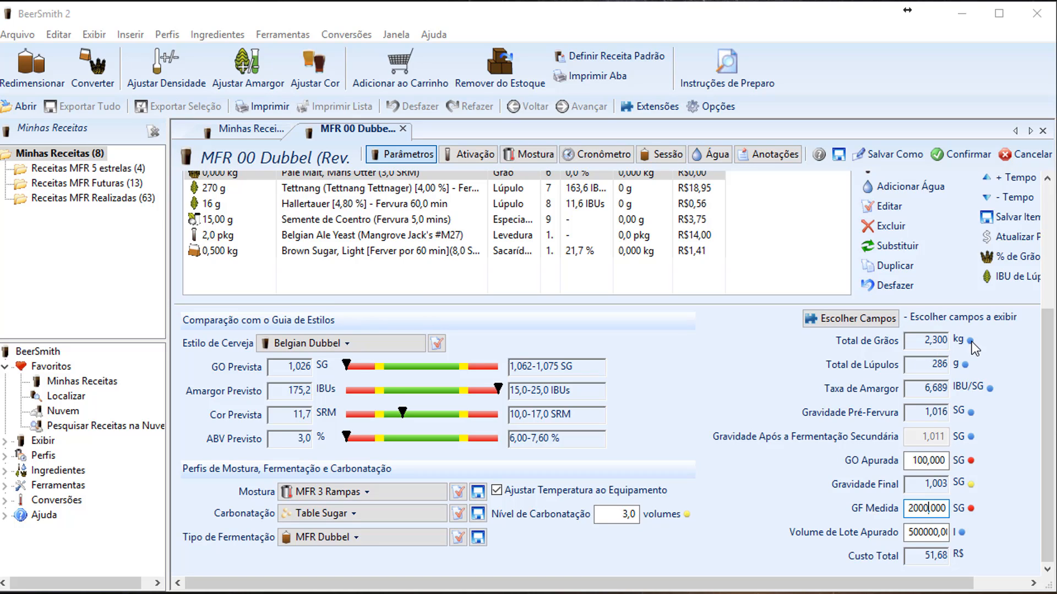
Scroll the MFR 00 Dubbel recipe view back up to the ingredient list and style comparison
mouse_move(970, 342)
scroll(417, 323, "up", 1)
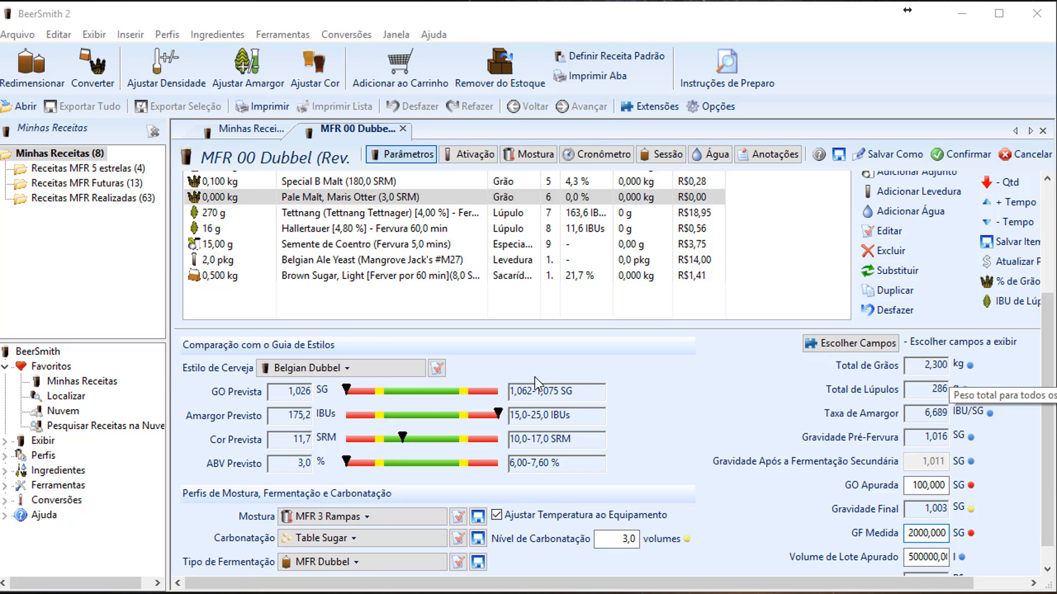
scroll(484, 367, "up", 2)
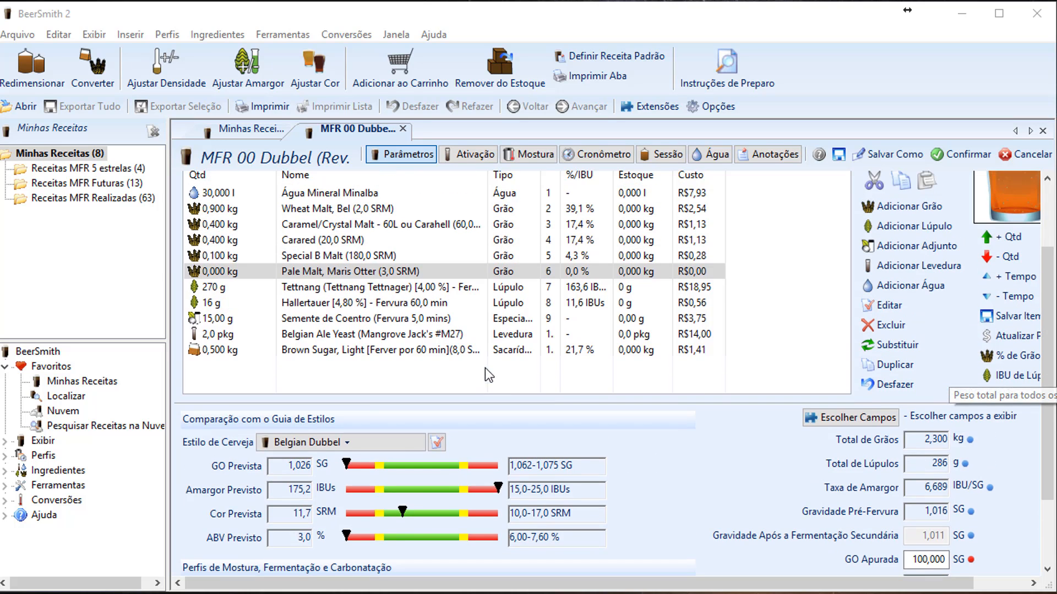
Change the Pale Malt, Maris Otter quantity to 2000 kg
double_click(256, 286)
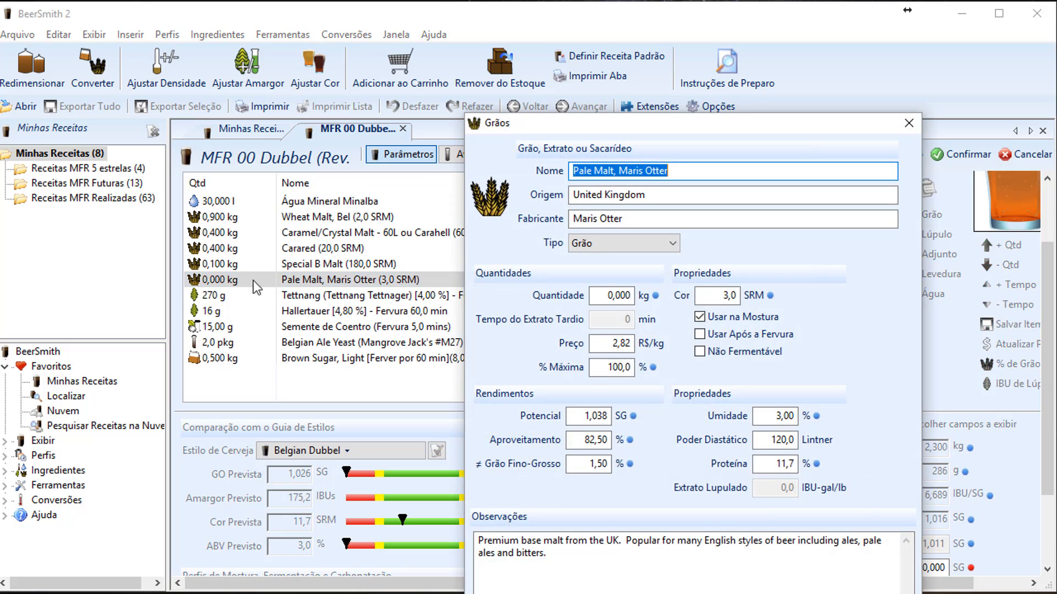
left_click(616, 296)
type("200")
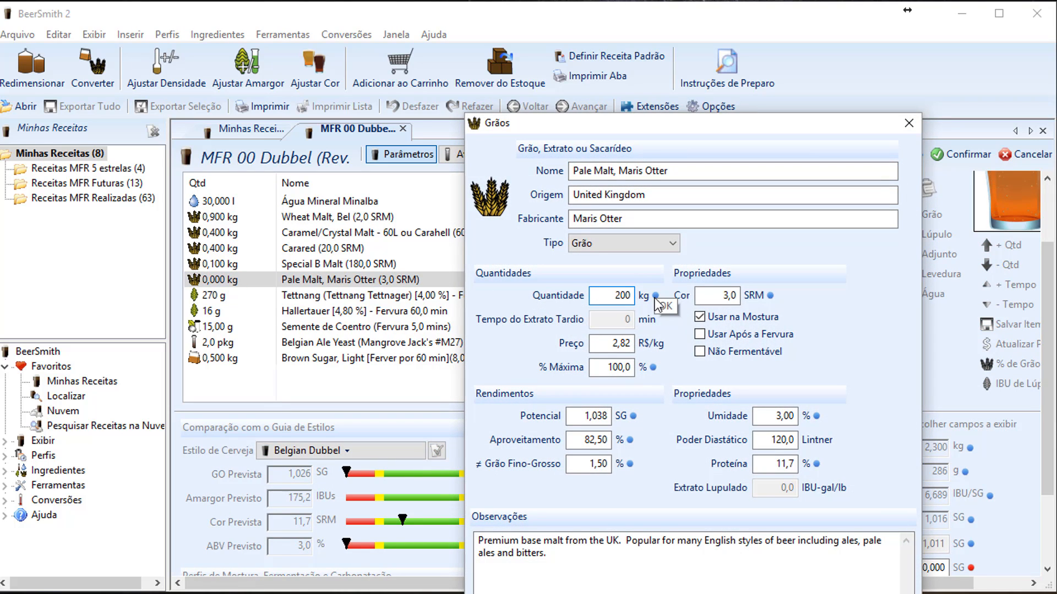
type("0")
key("Return")
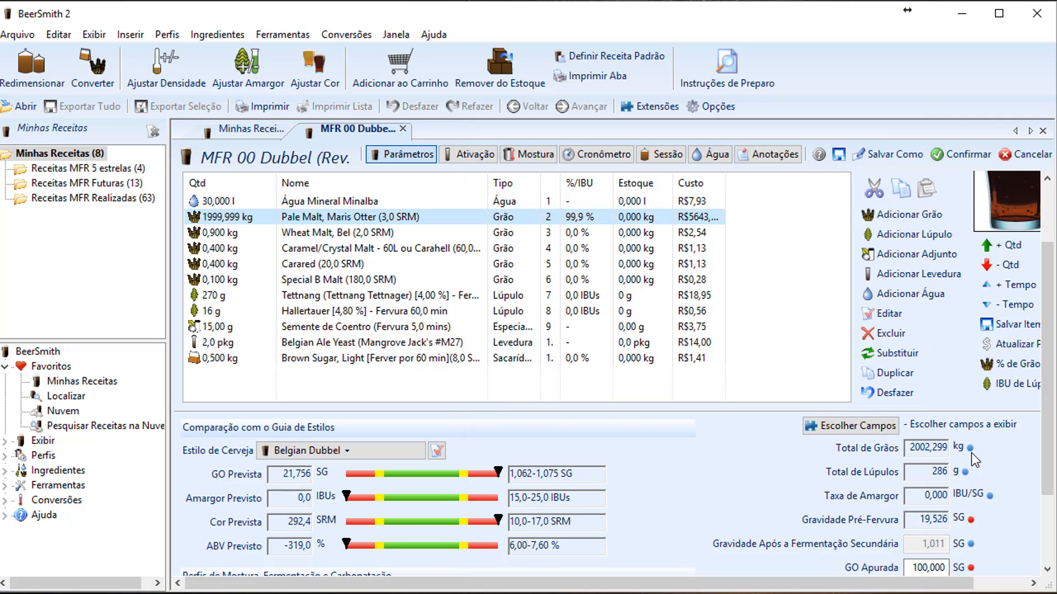
mouse_move(971, 450)
mouse_move(907, 469)
mouse_move(943, 474)
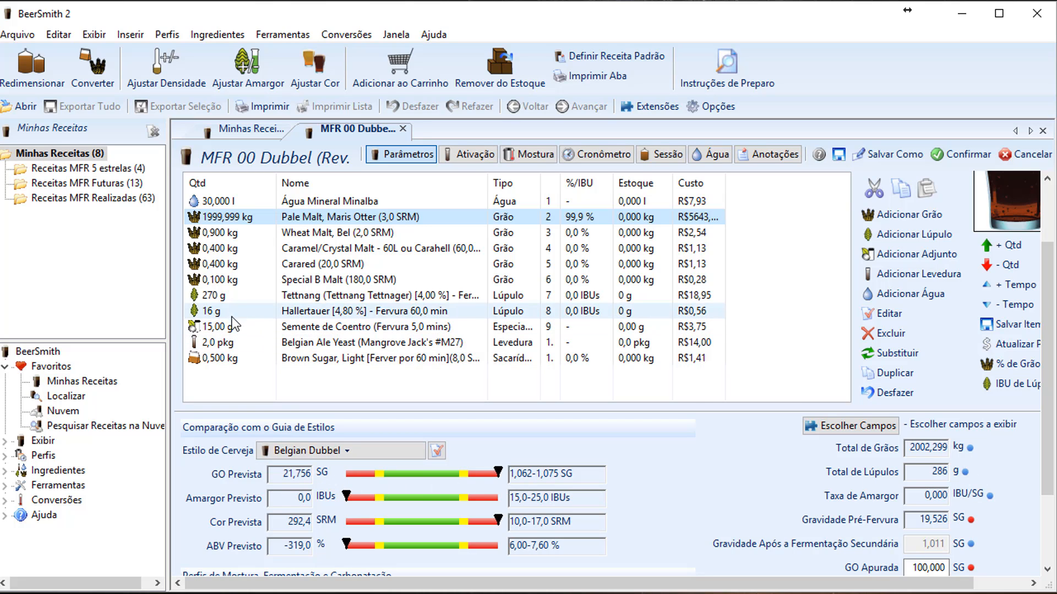
Change the Tettnang hop quantity from 270 g to 100 kg
double_click(236, 297)
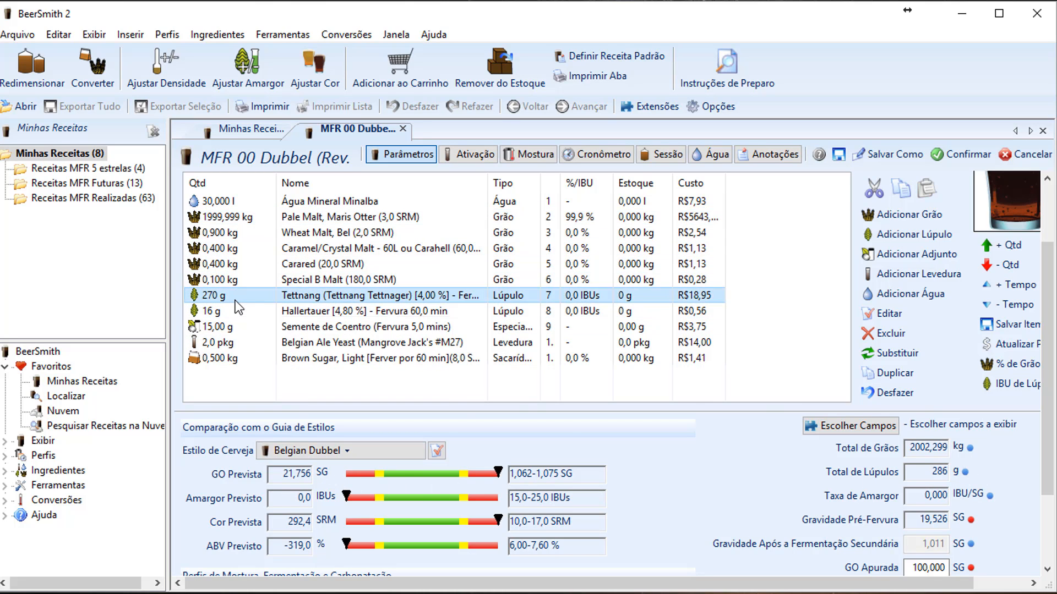
double_click(562, 283)
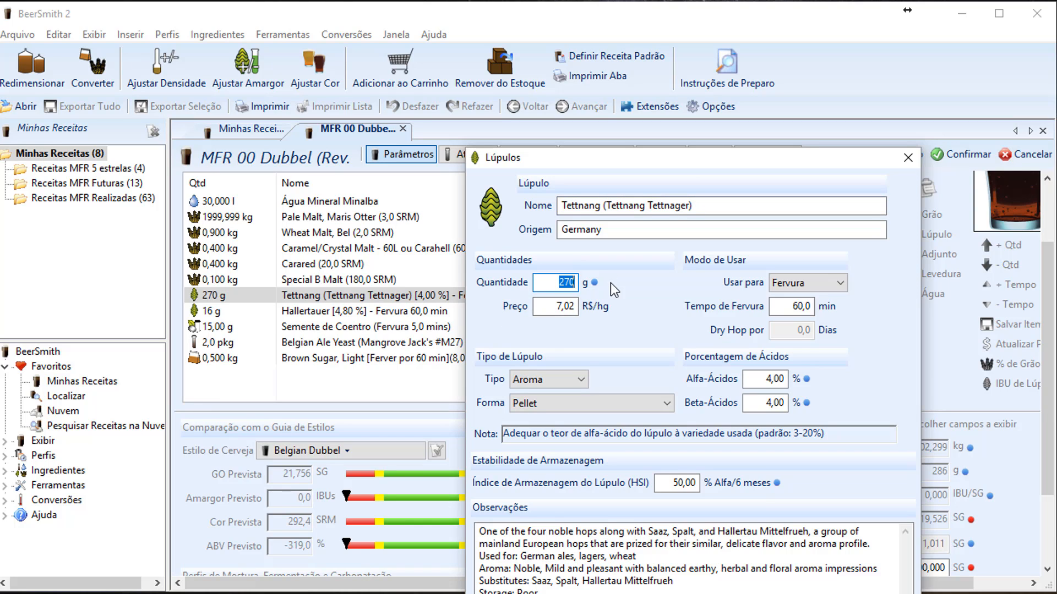
type("100kg")
key("Return")
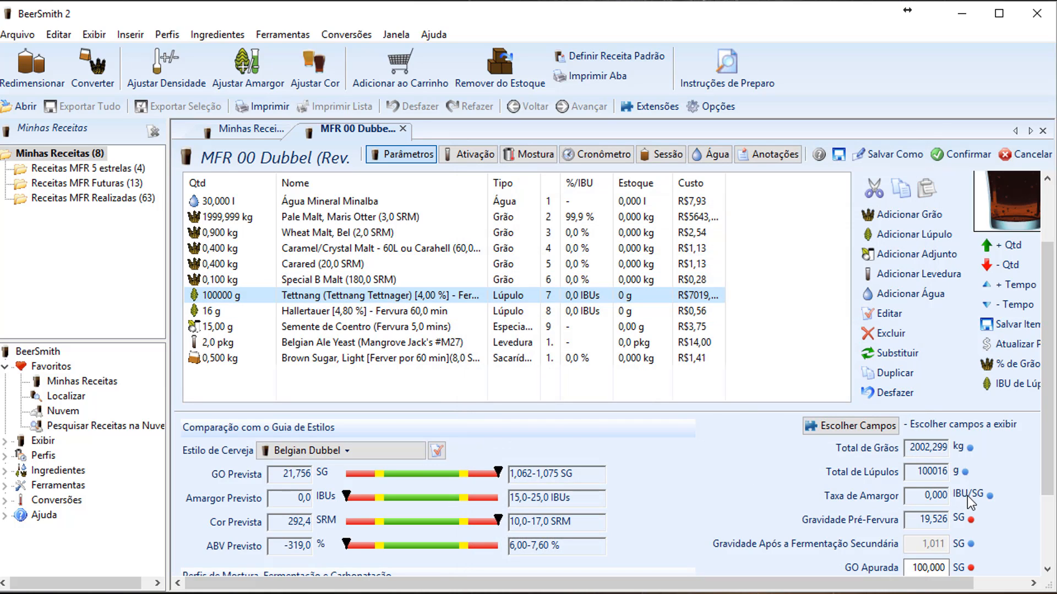
Correct the Tettnang hop quantity to 1 g
double_click(225, 295)
double_click(538, 283)
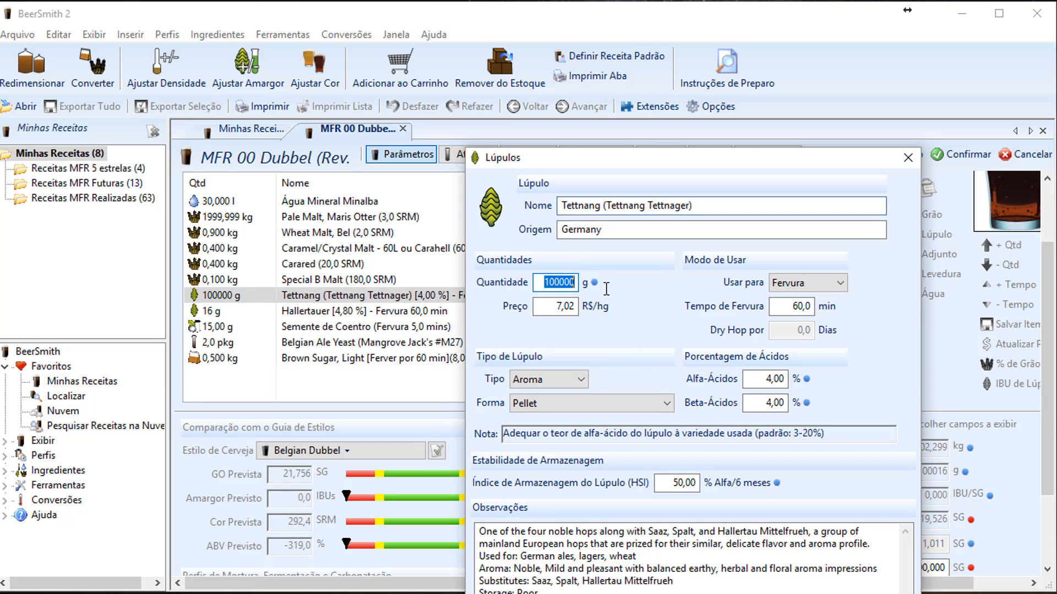
type("1")
key("Return")
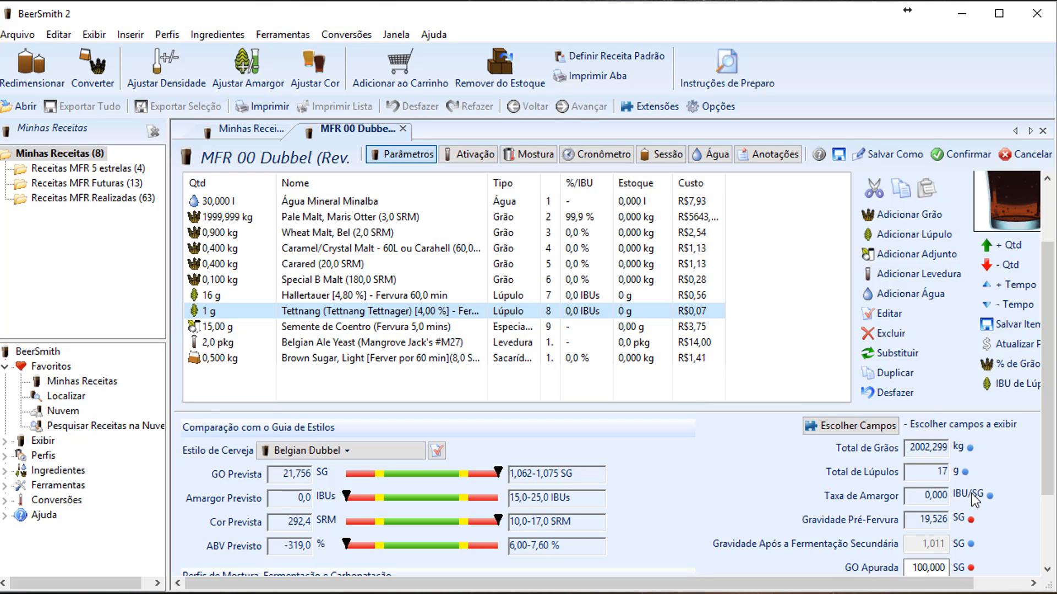
Set Pale Malt, Maris Otter back to 4 kg
mouse_move(926, 489)
double_click(215, 220)
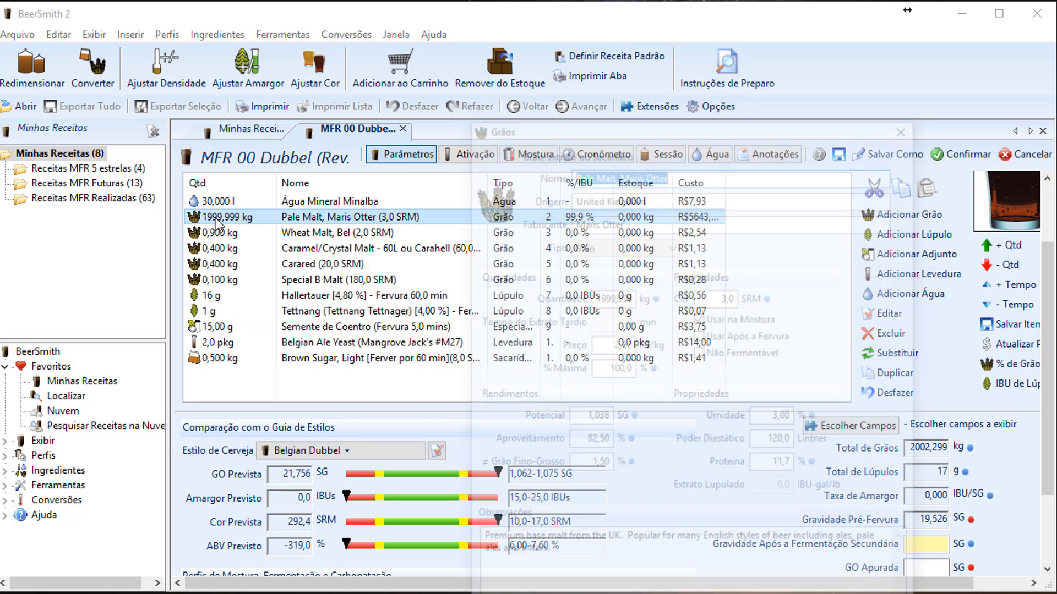
double_click(604, 296)
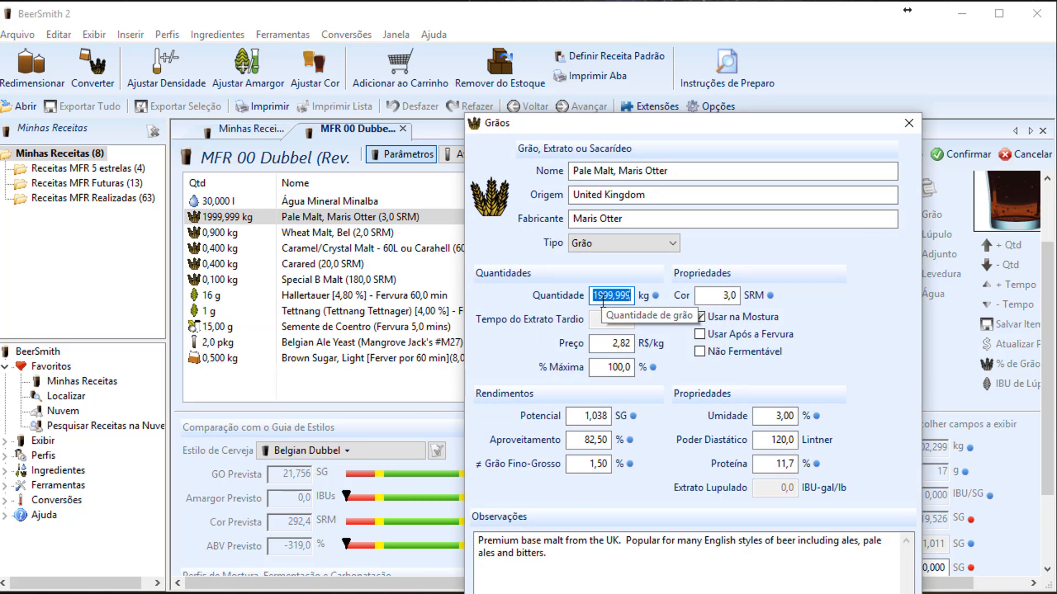
type("4")
key("Return")
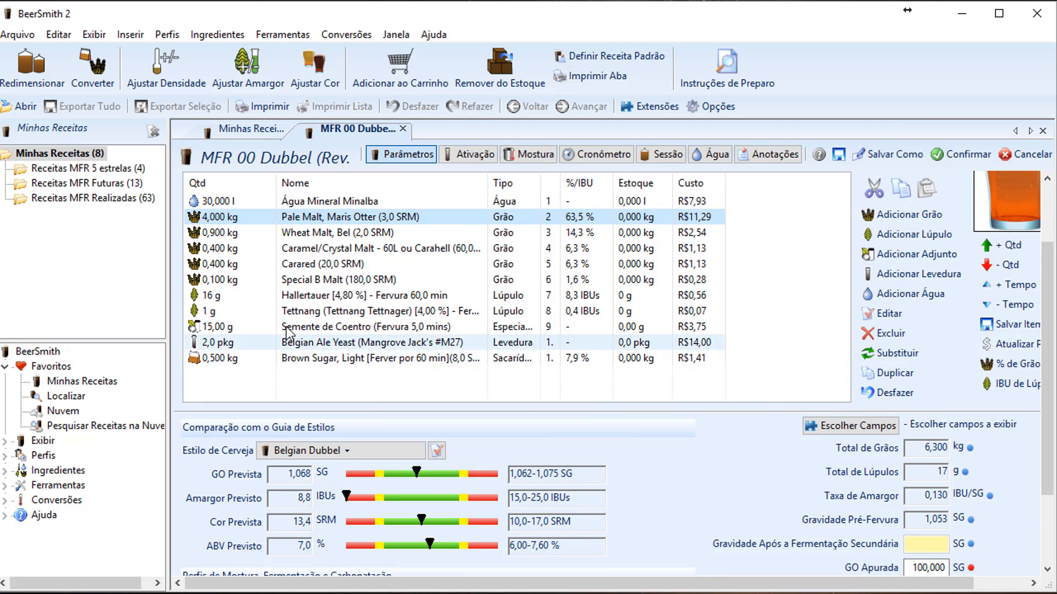
Set the Tettnang hop to 30 g, then recheck its details without changes
double_click(252, 316)
double_click(598, 283)
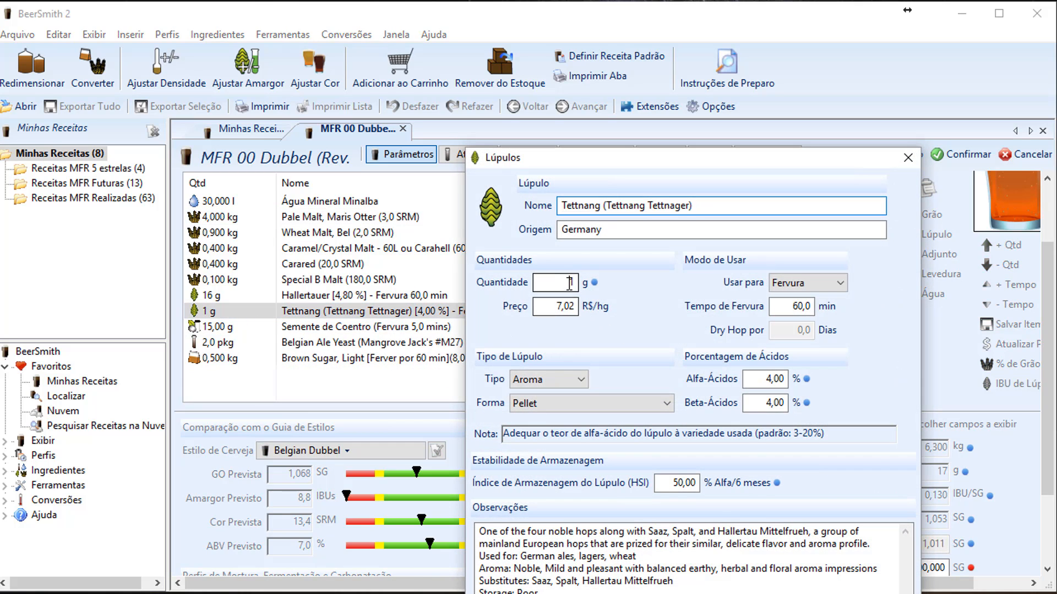
type("30")
key("Return")
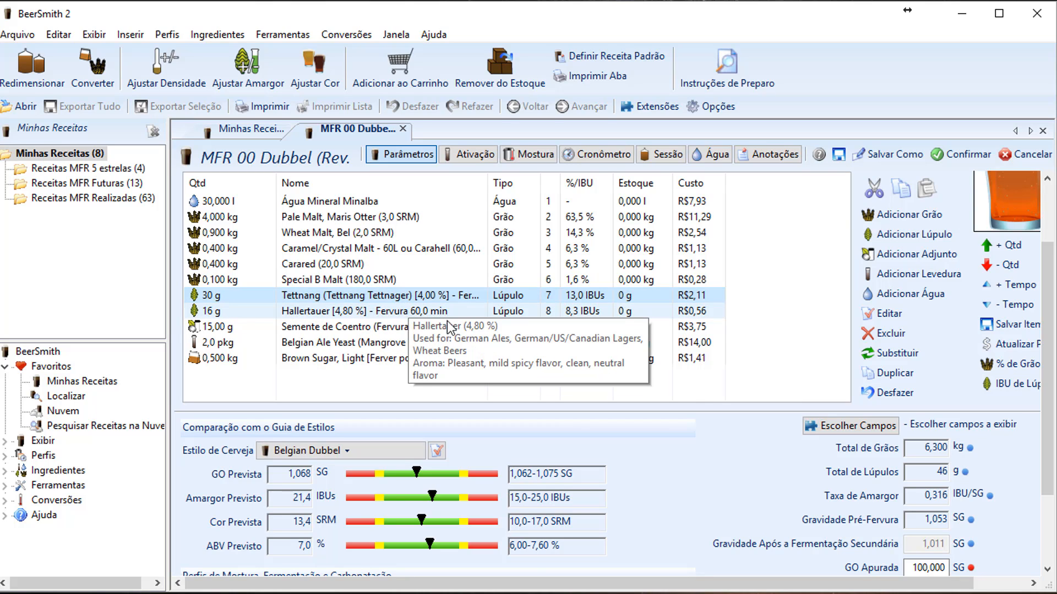
left_click(584, 315)
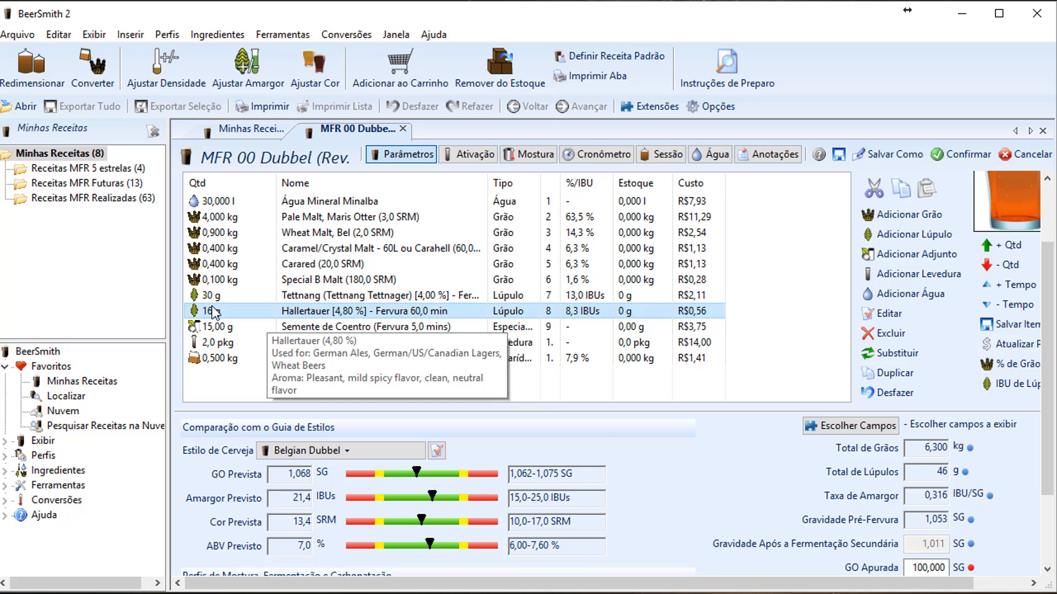
double_click(284, 302)
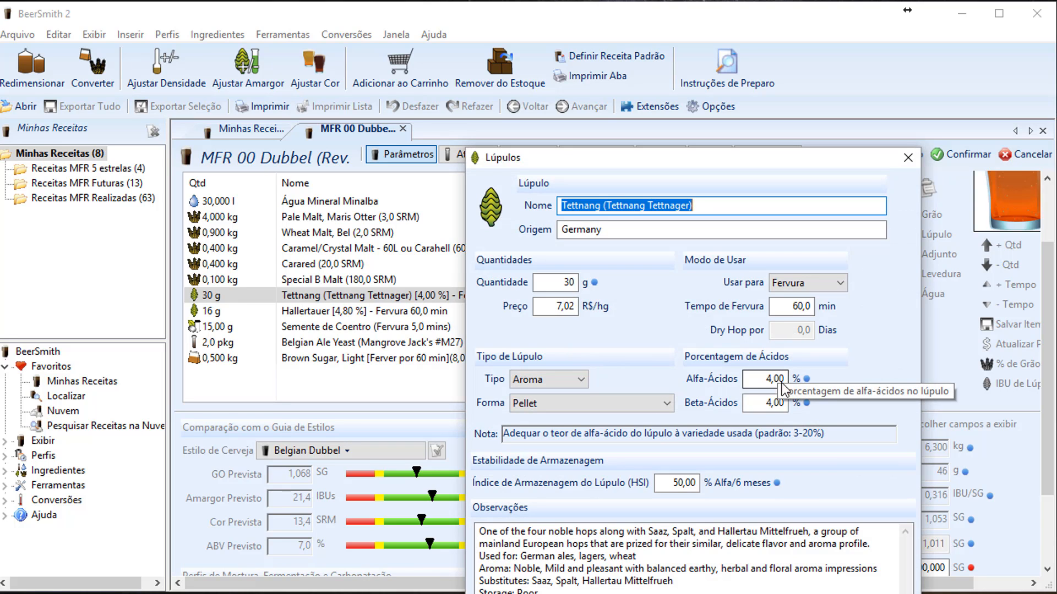
left_click(909, 160)
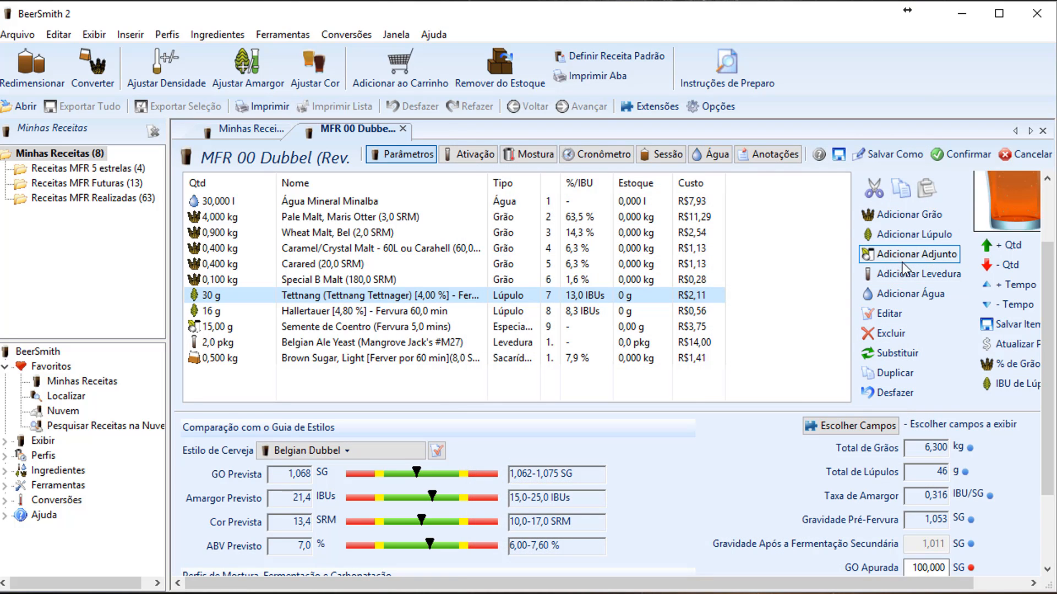
left_click(911, 234)
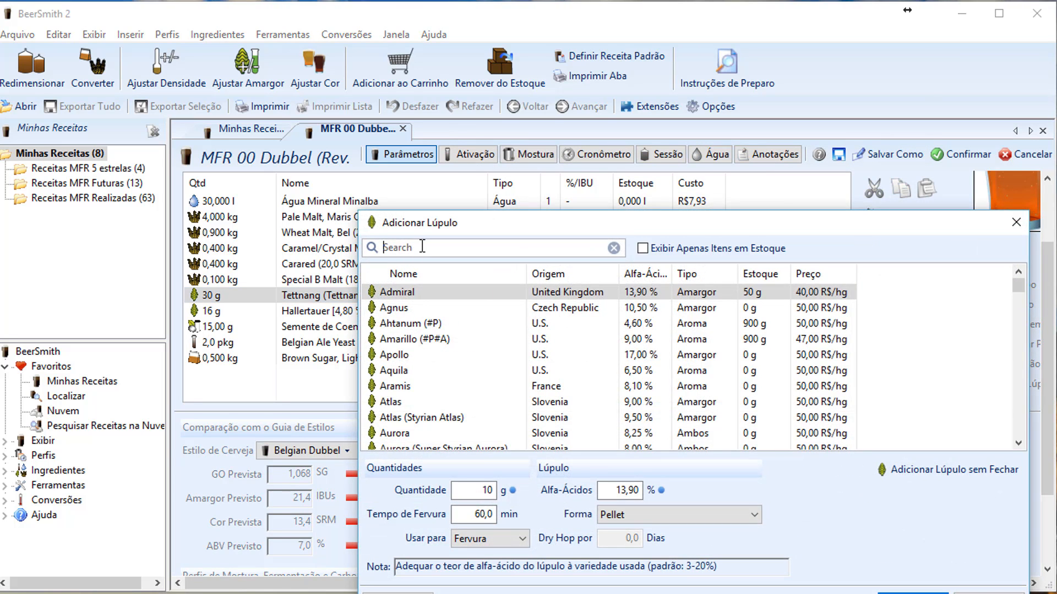
type("colu")
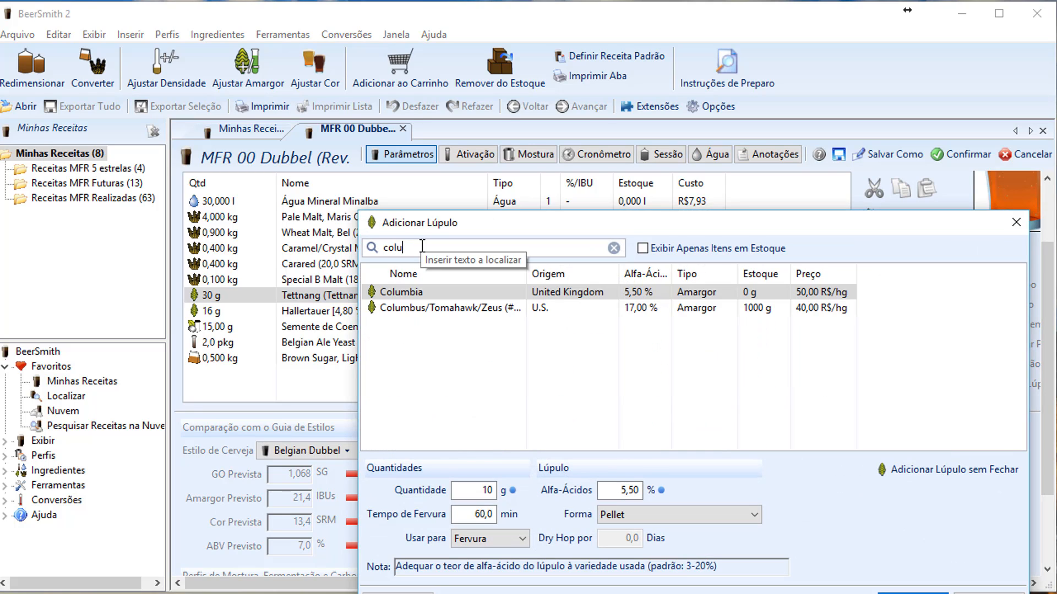
left_click(432, 308)
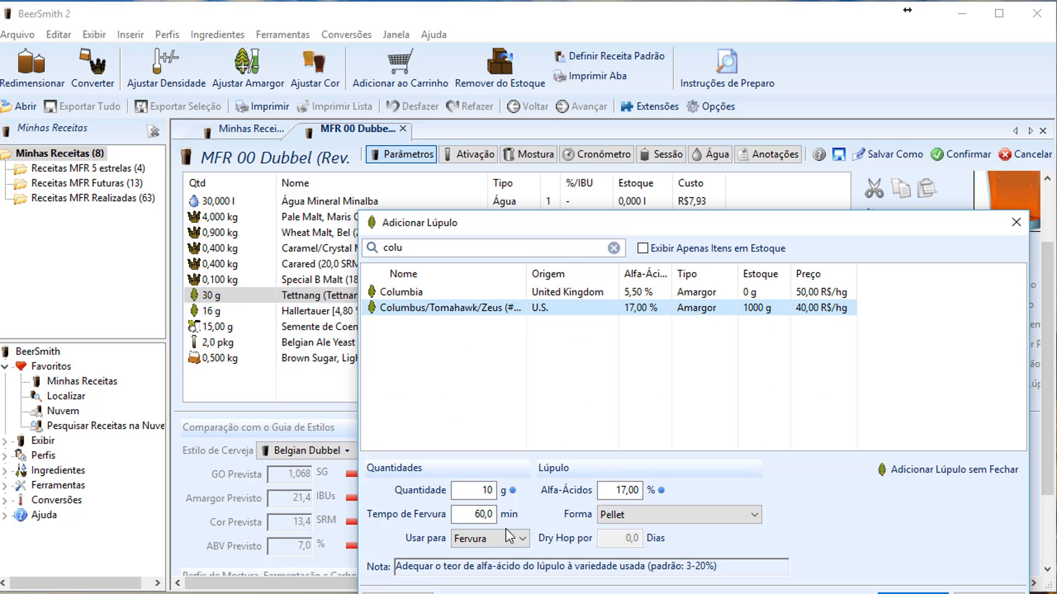
left_click_drag(479, 490, 542, 492)
type("25")
key("Return")
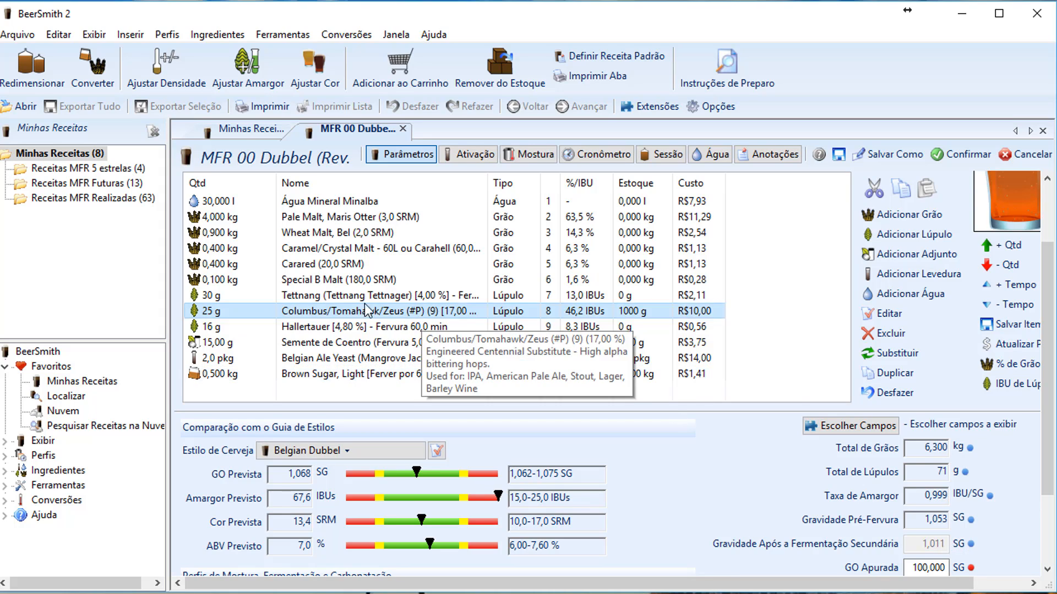
left_click(887, 334)
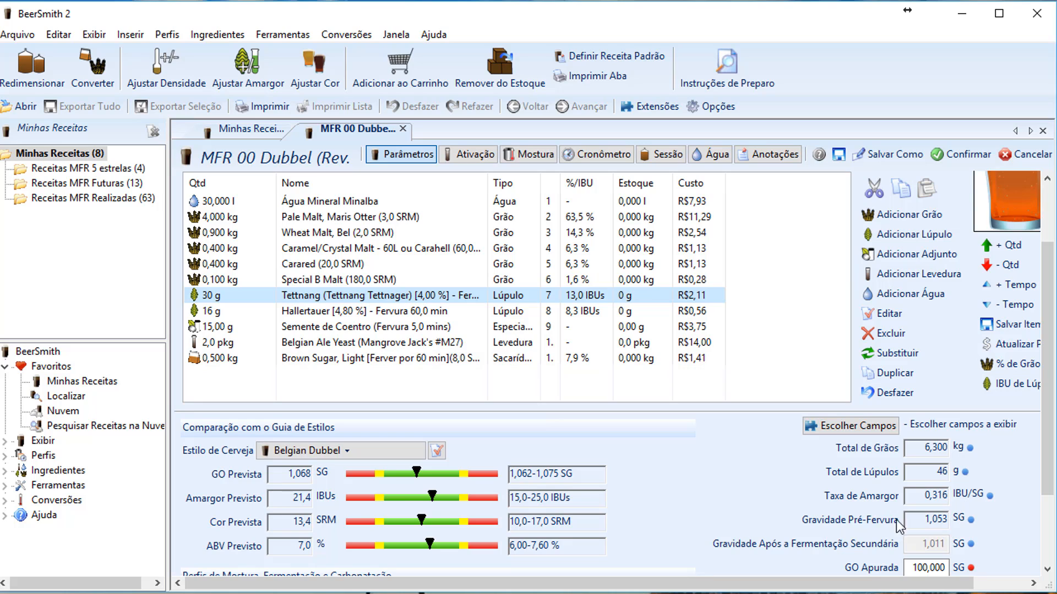
left_click_drag(1048, 390, 1047, 457)
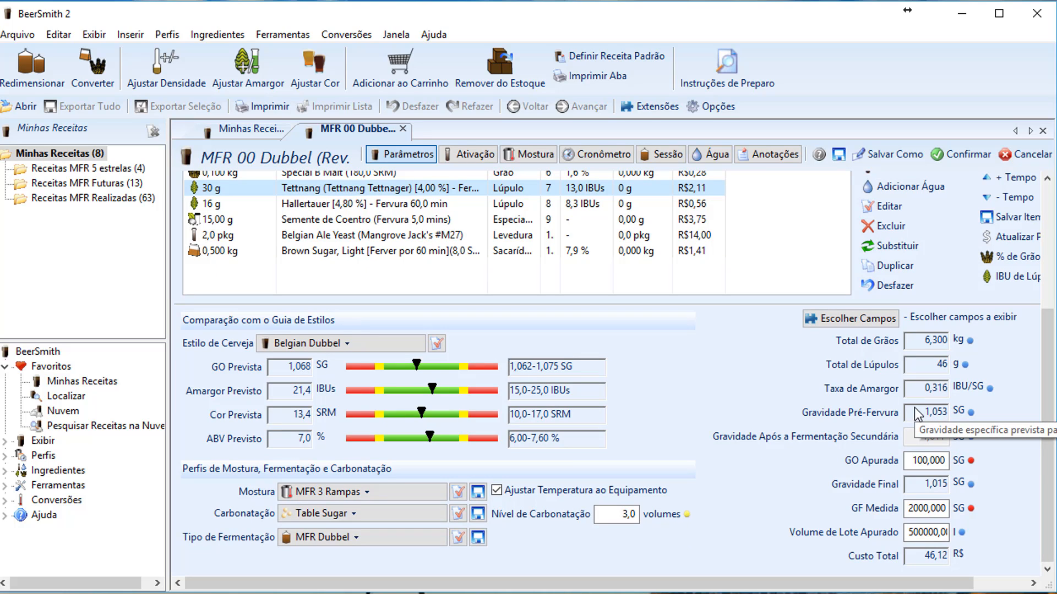
left_click(723, 77)
scroll(805, 278, "down", 8)
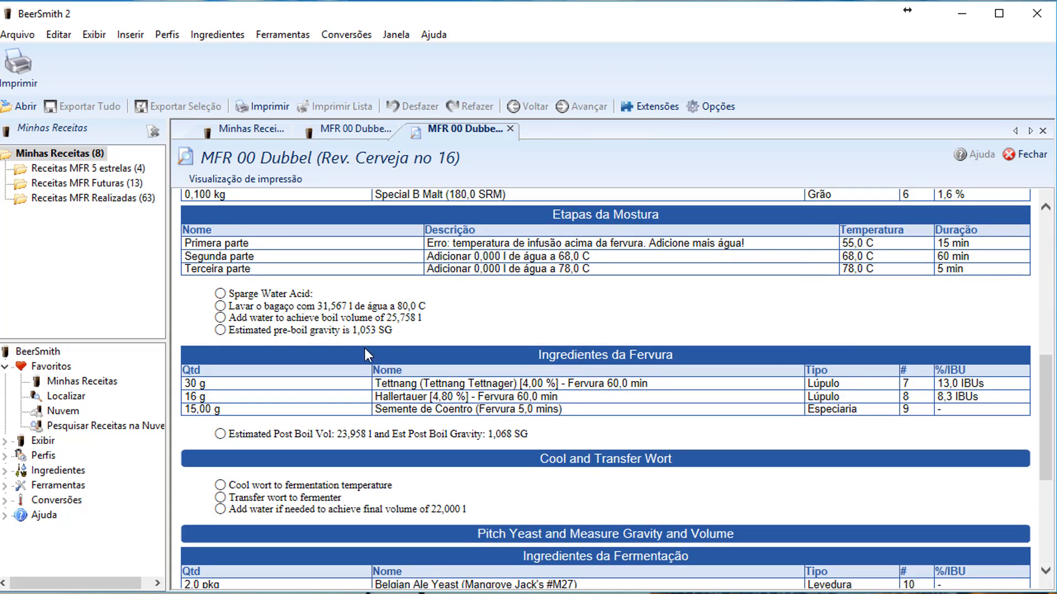
left_click_drag(230, 333, 394, 334)
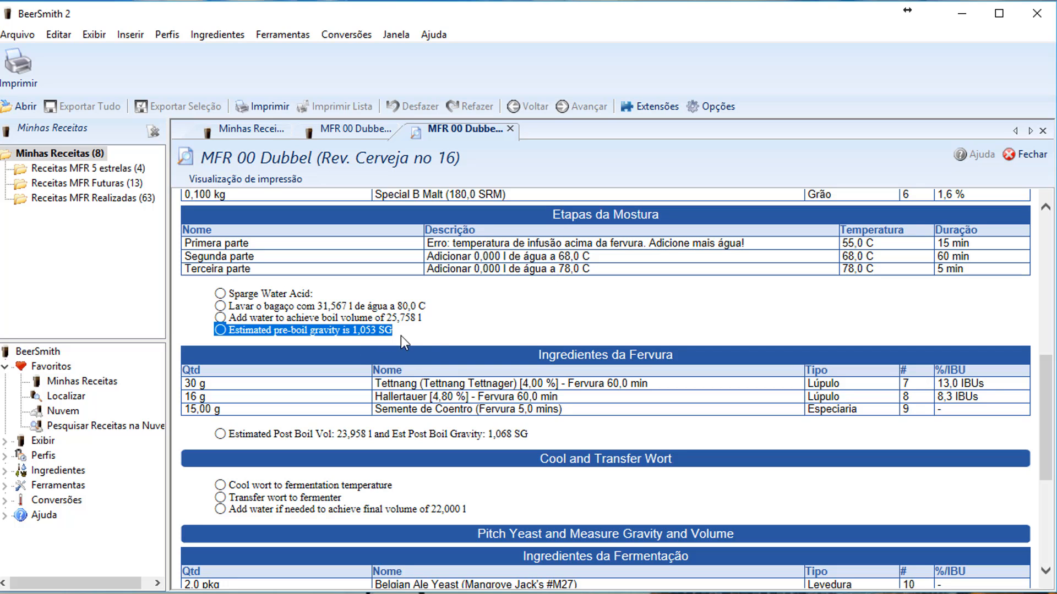
left_click(1025, 154)
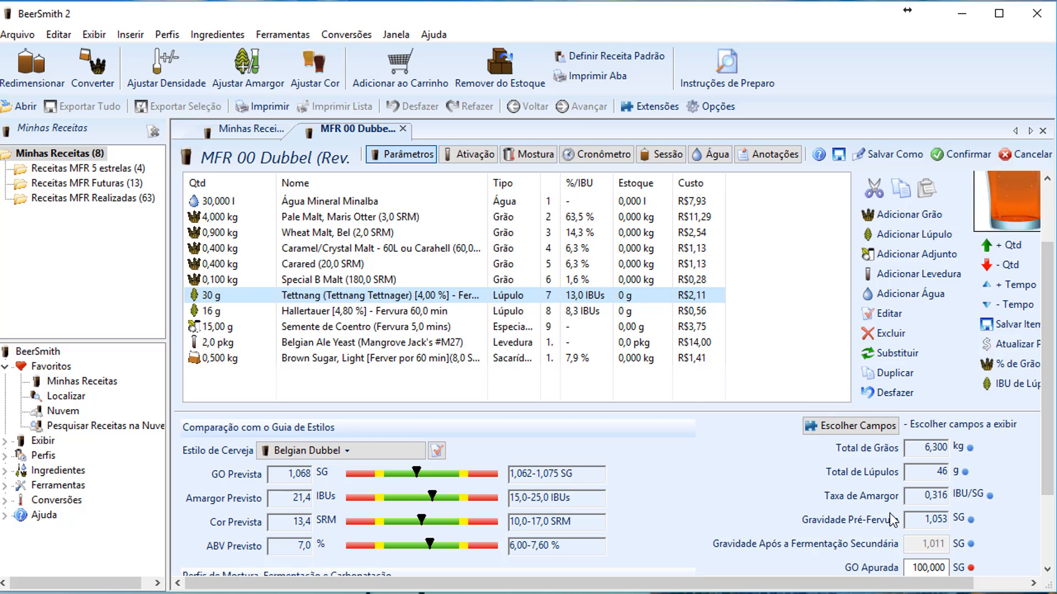
scroll(892, 520, "down", 1)
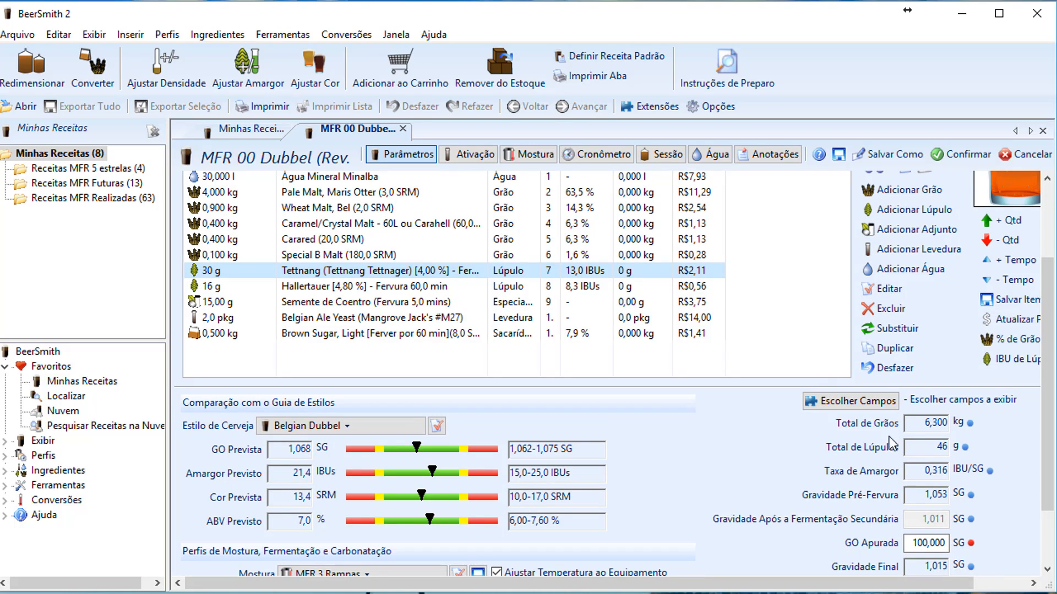
scroll(843, 500, "down", 1)
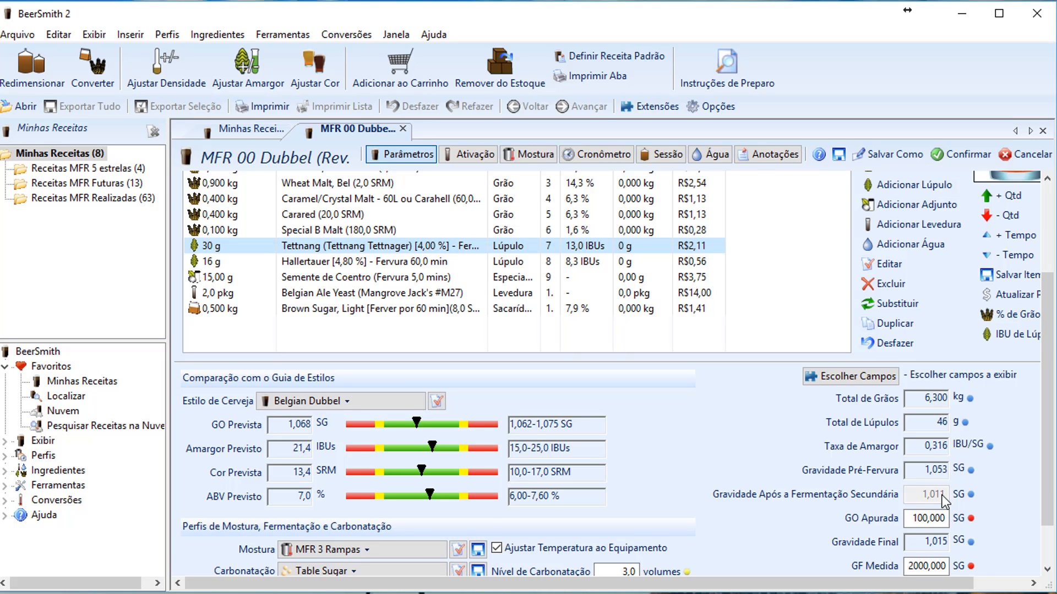
scroll(942, 500, "down", 1)
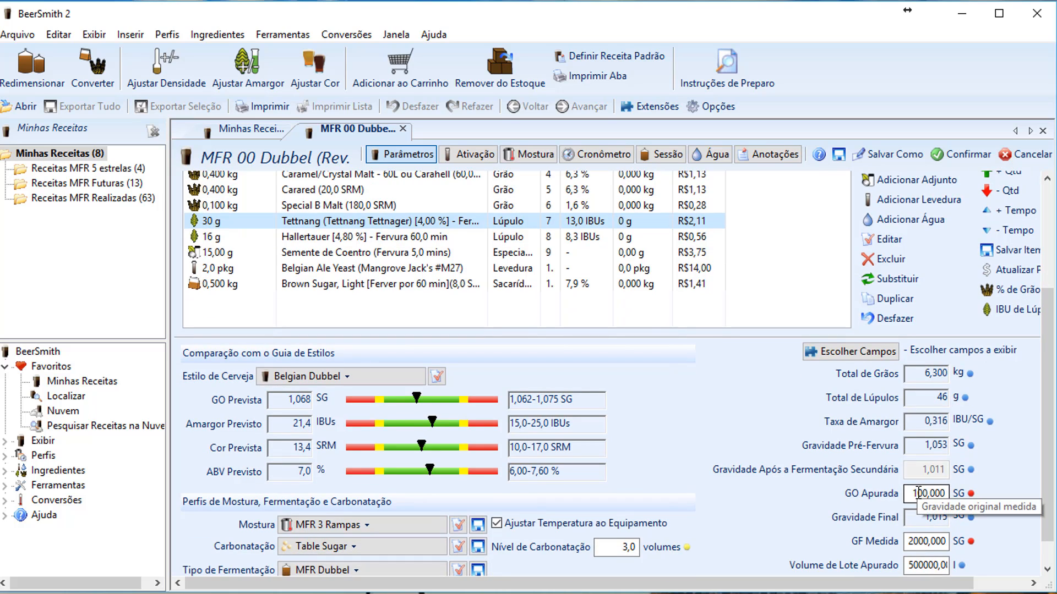
scroll(918, 493, "down", 1)
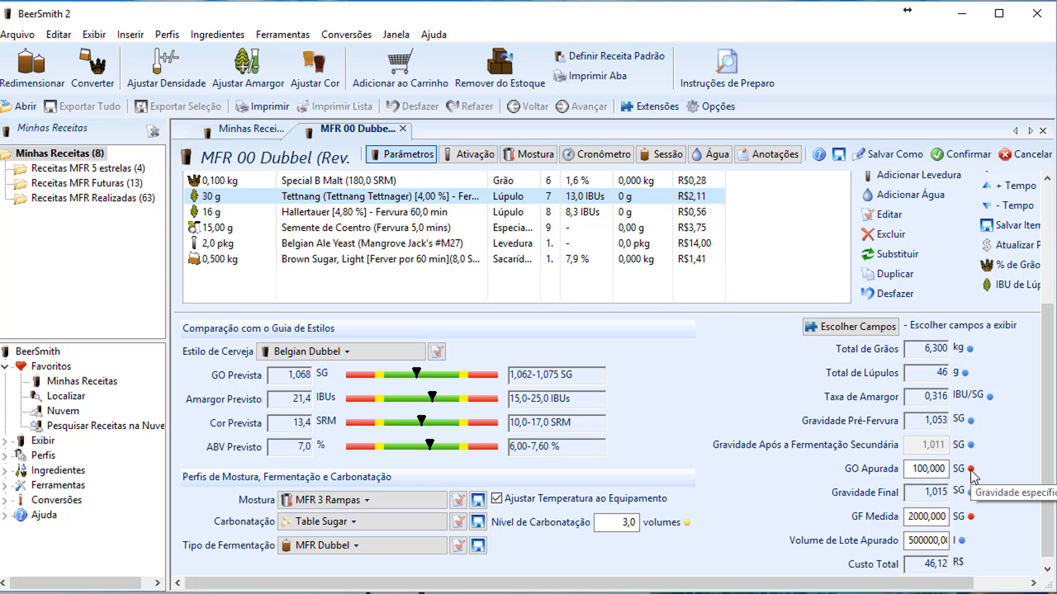
Enter the measured OG (GO Apurada) as 1,010 after several corrections
left_click(911, 468)
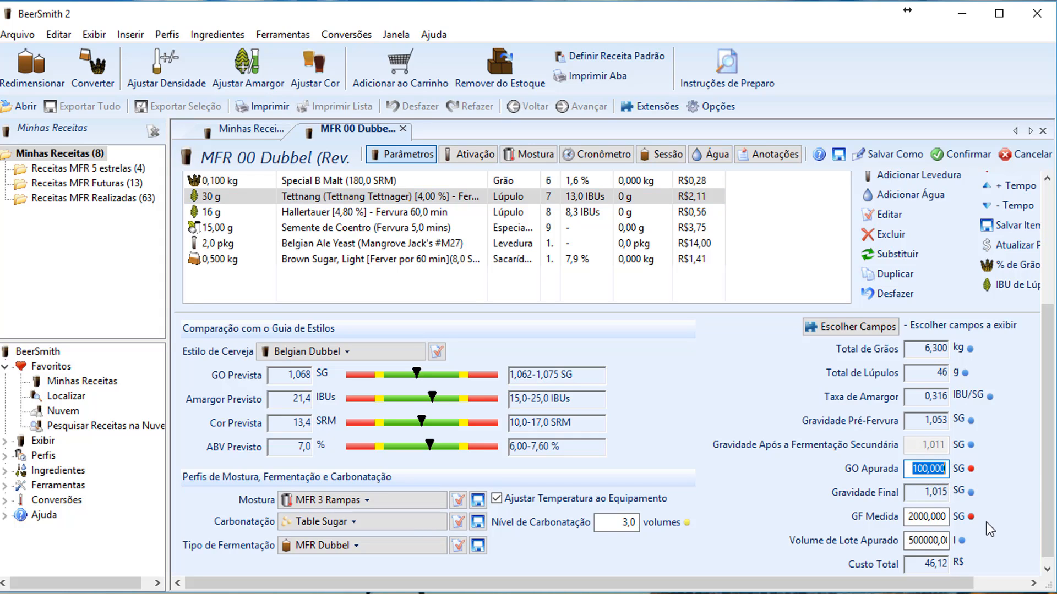
type("1012")
left_click_drag(913, 473, 953, 474)
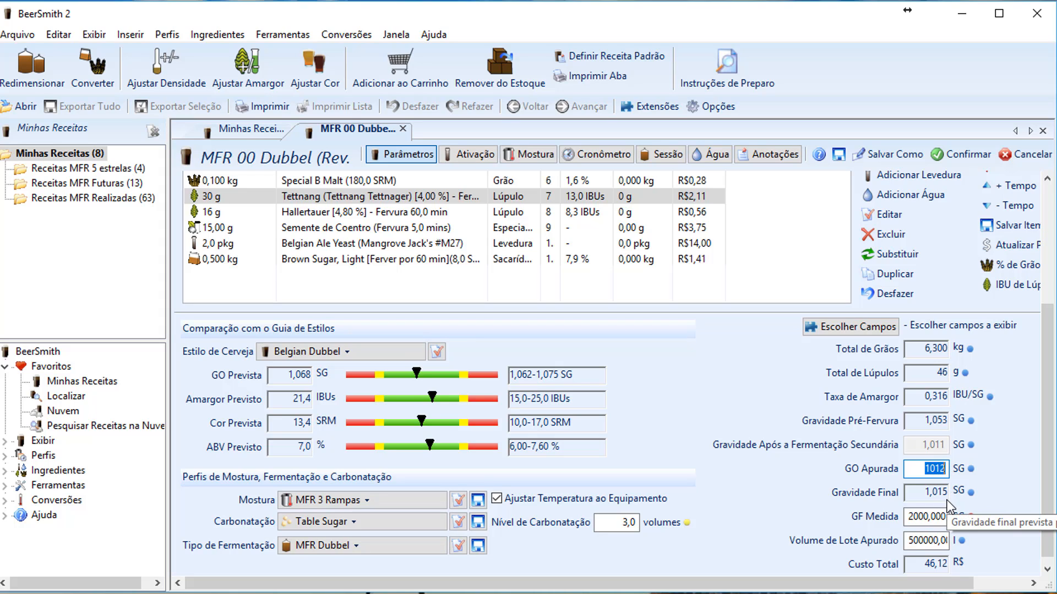
type("1100")
key("BackSpace")
key("BackSpace")
key("BackSpace")
double_click(945, 468)
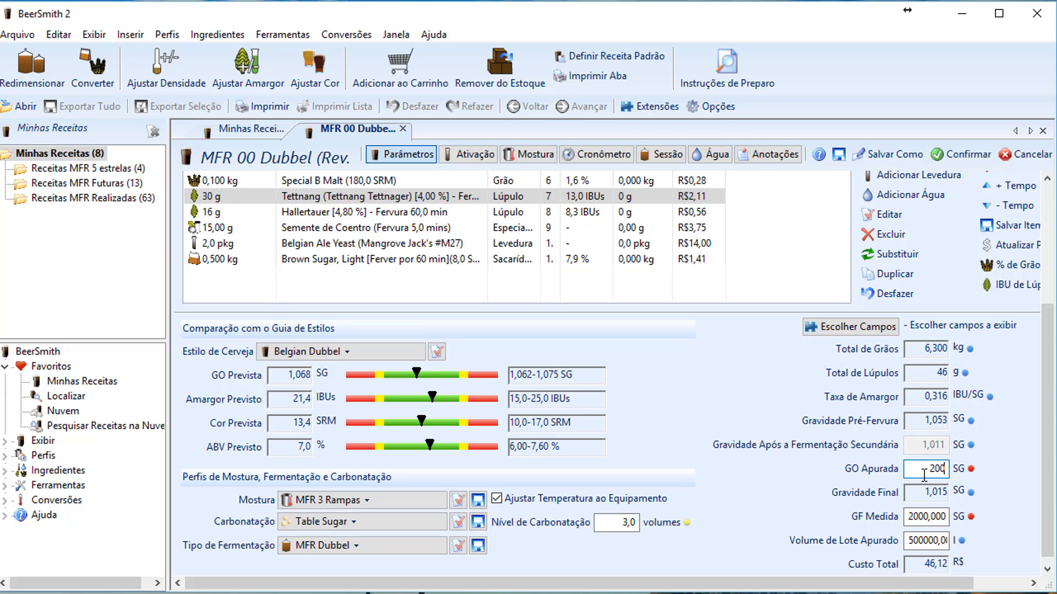
left_click_drag(923, 469, 946, 469)
type("1201")
left_click_drag(919, 469, 967, 470)
type("1190")
double_click(923, 472)
type("1010")
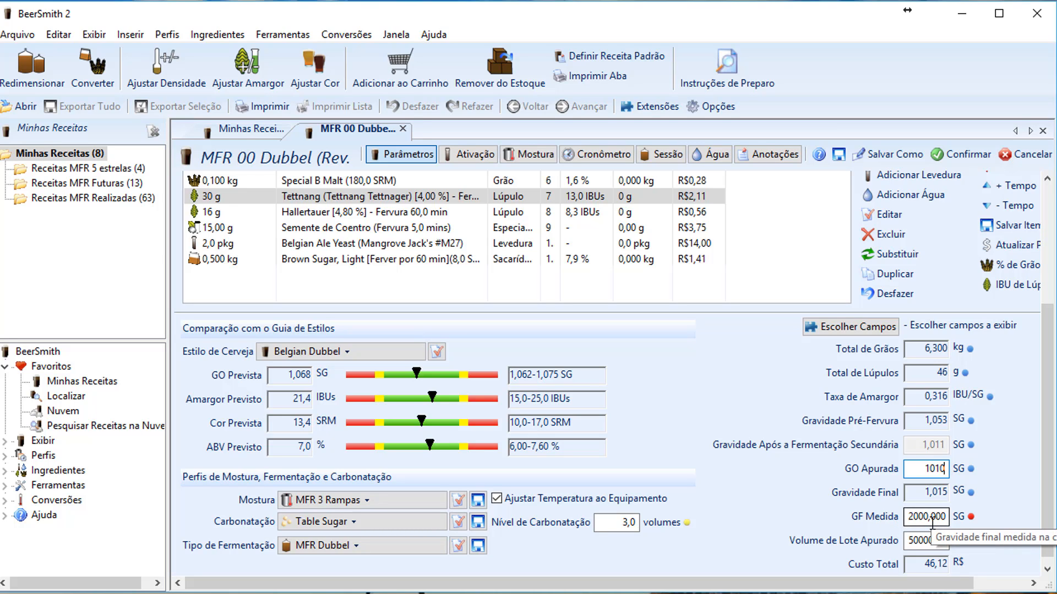
Enter measured FG 1,005 and measured batch volume 20 l
left_click(915, 516)
type("1005")
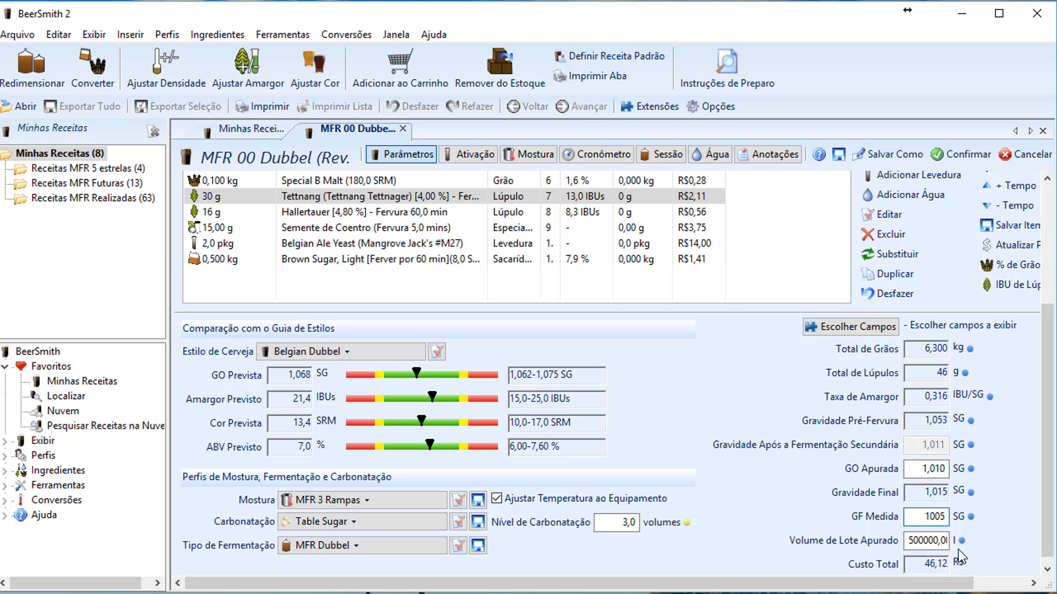
key("Tab")
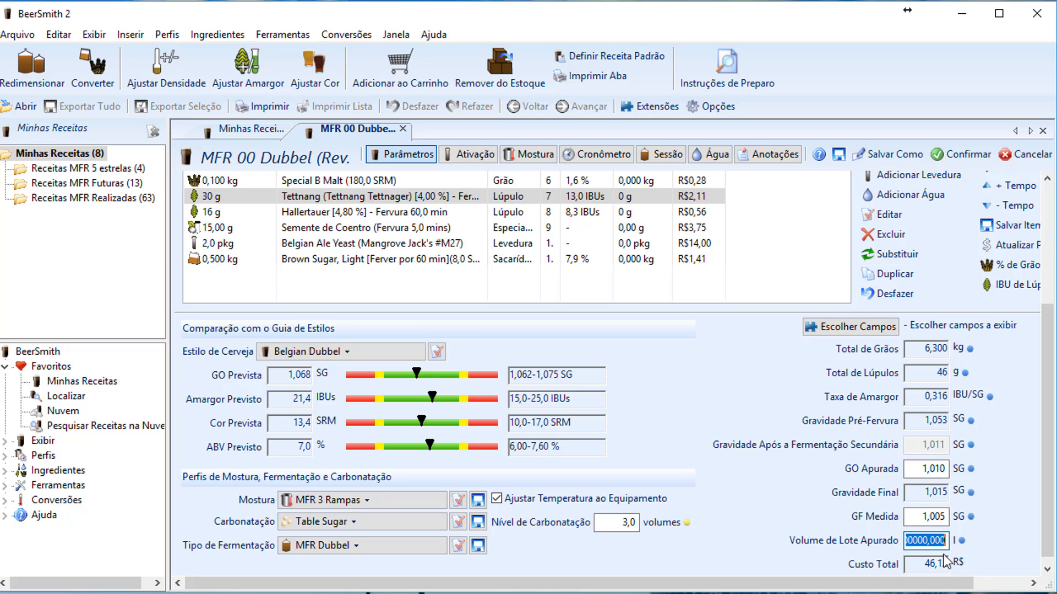
type("20")
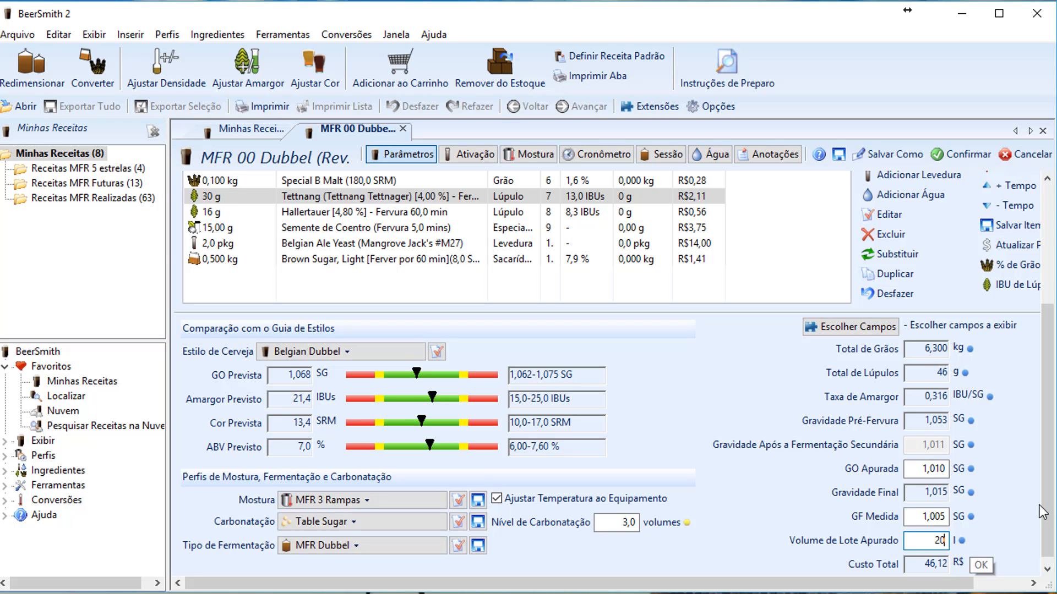
scroll(971, 550, "down", 1)
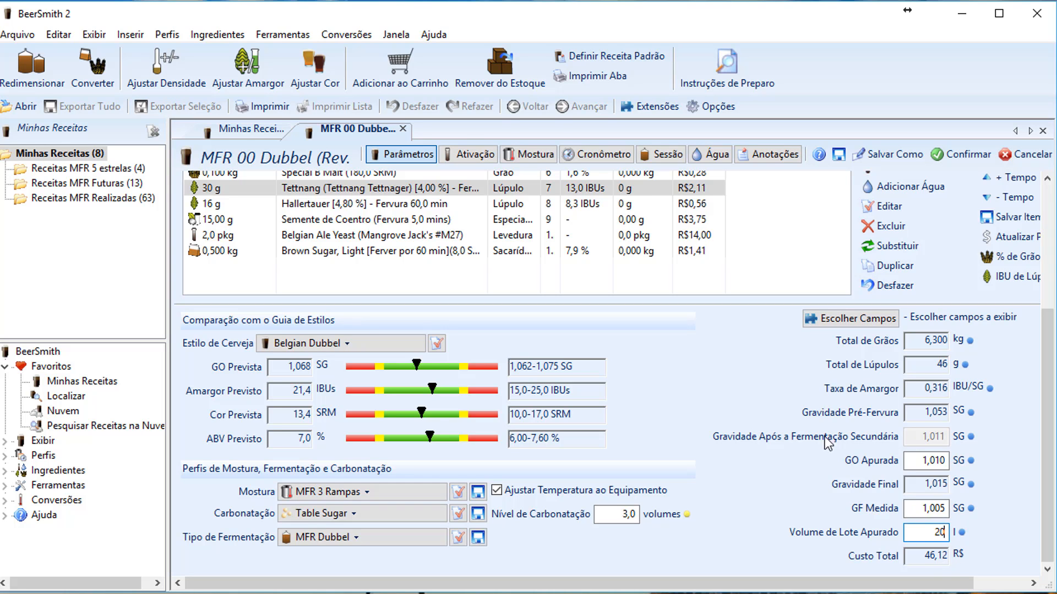
double_click(410, 223)
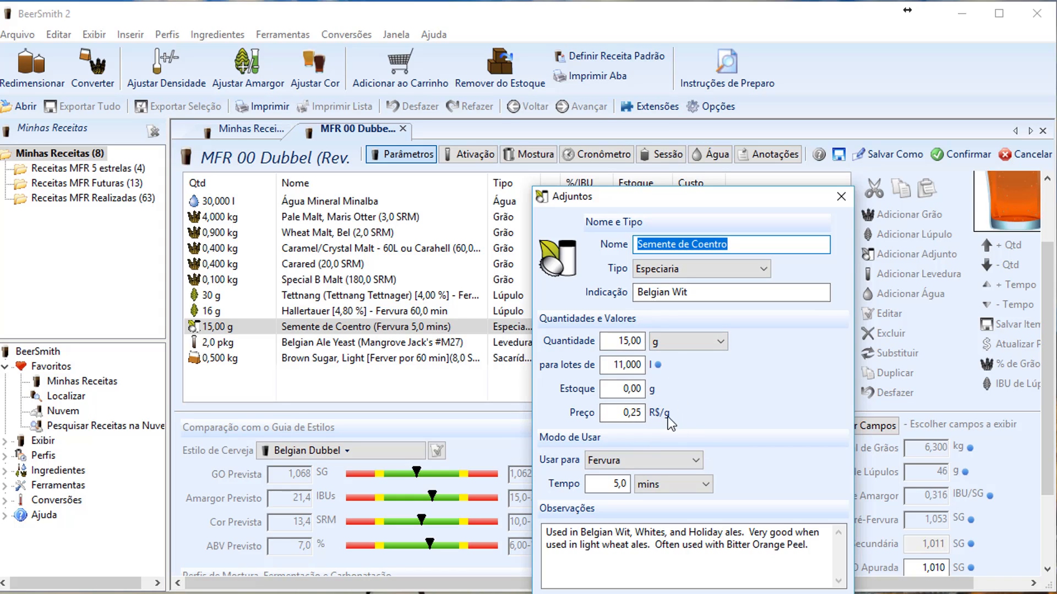
left_click(841, 197)
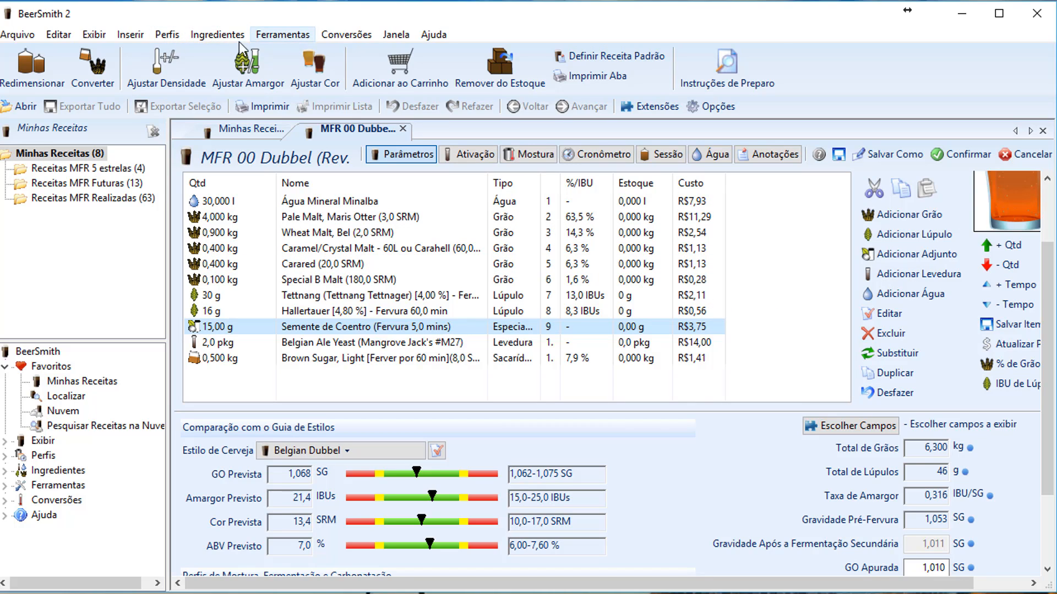
Open the Grãos ingredient database from the Ingredientes menu
left_click(218, 34)
left_click(230, 74)
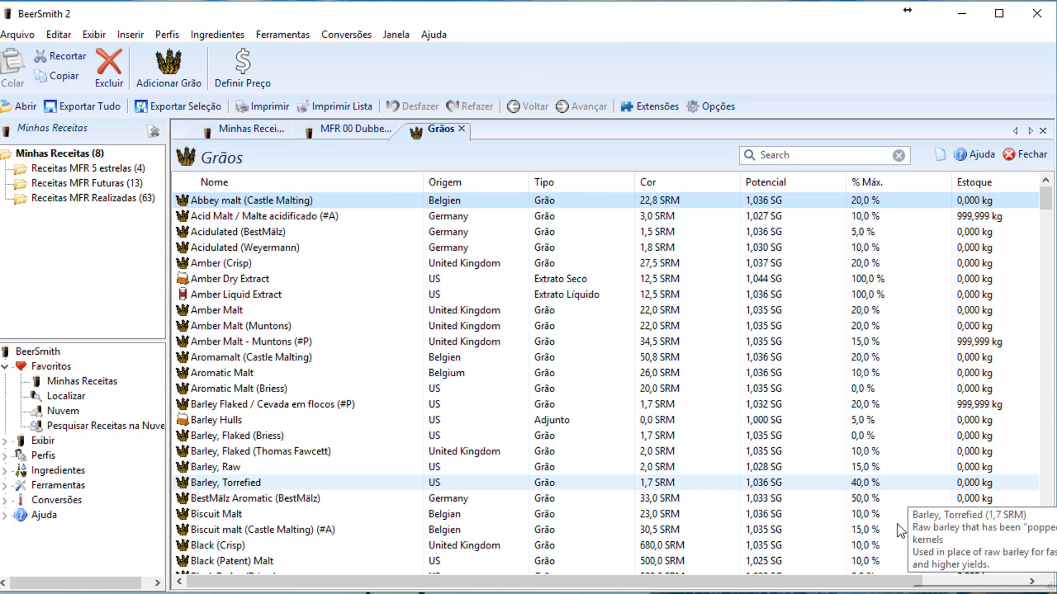
left_click_drag(856, 586, 983, 584)
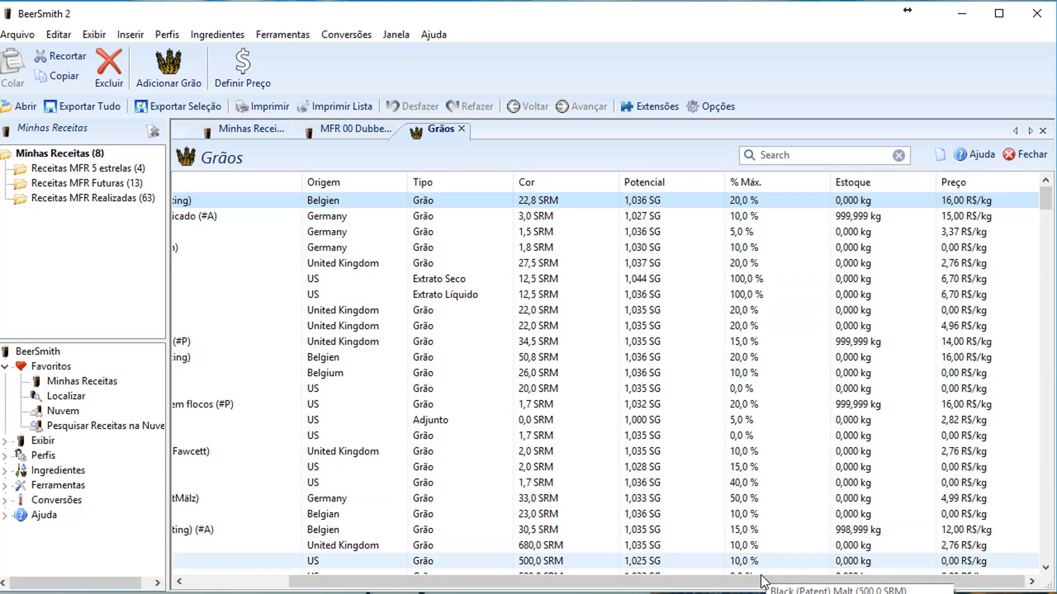
left_click_drag(760, 581, 639, 580)
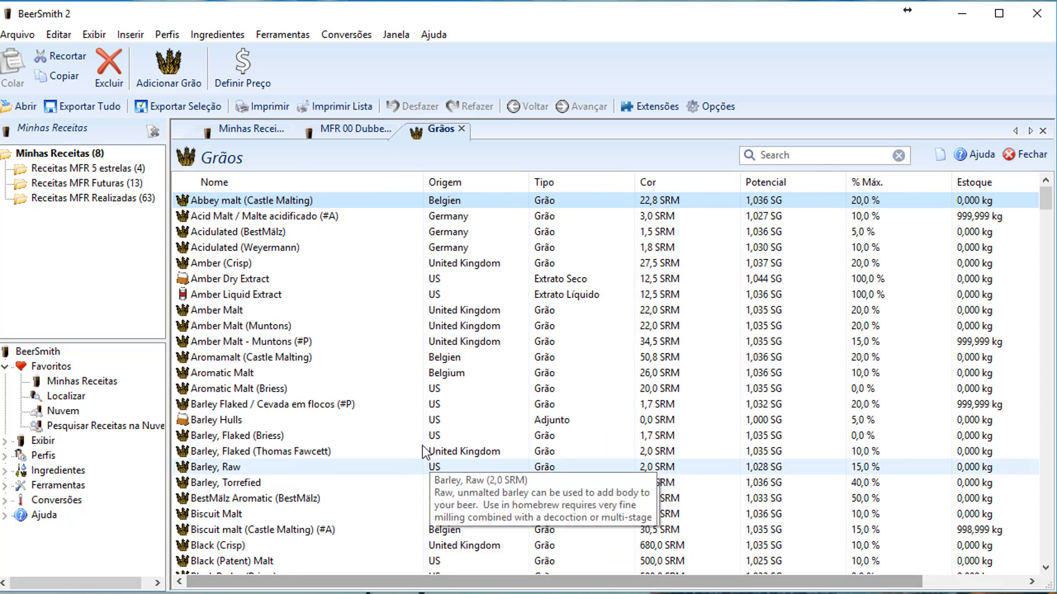
Set the Amber Malt (Muntons) price to 15, confirm, and close the database
double_click(218, 330)
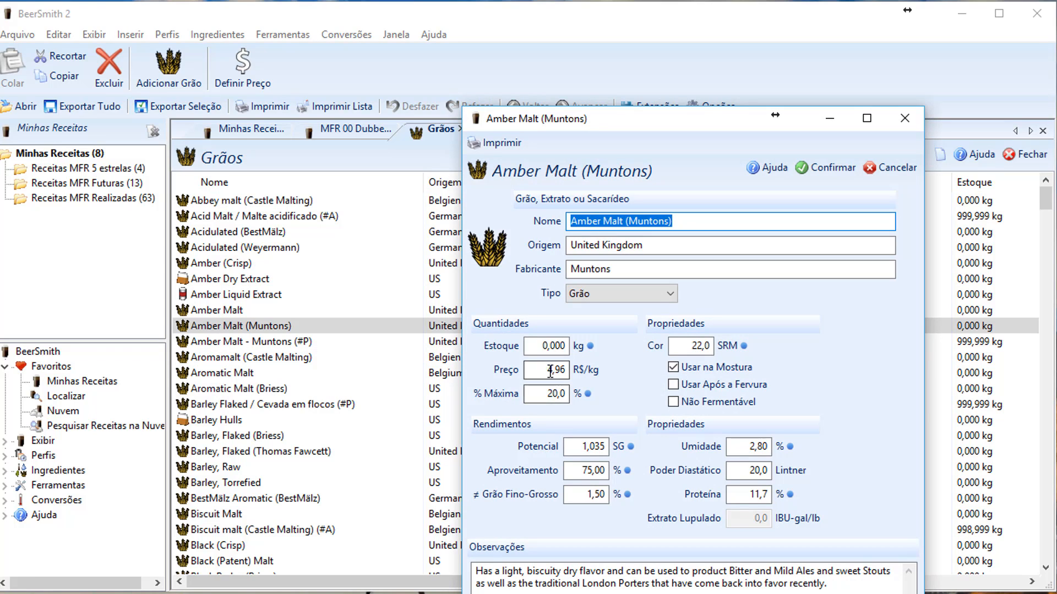
double_click(550, 370)
type("20")
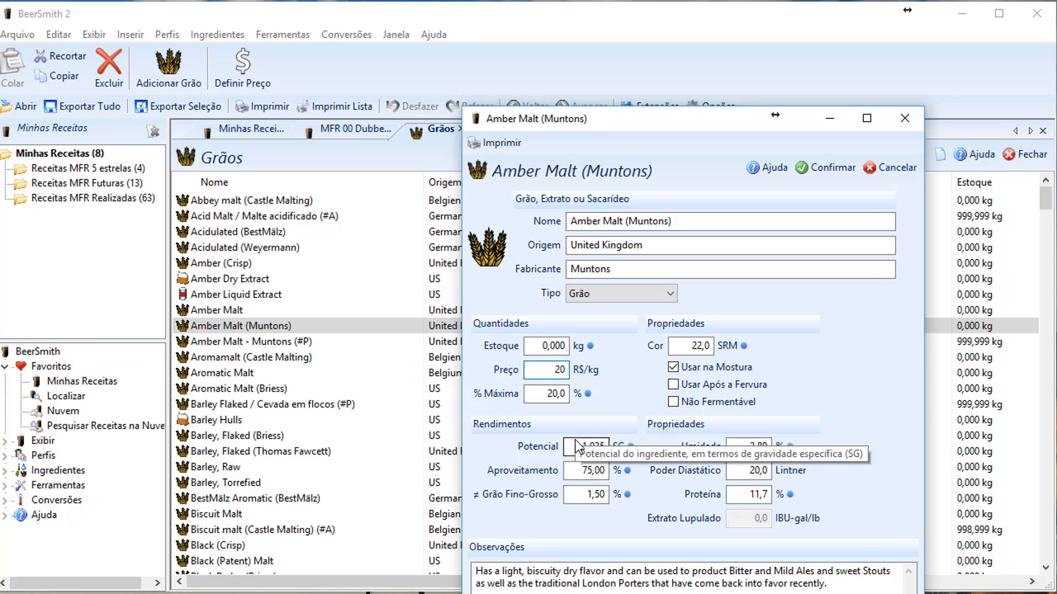
double_click(562, 370)
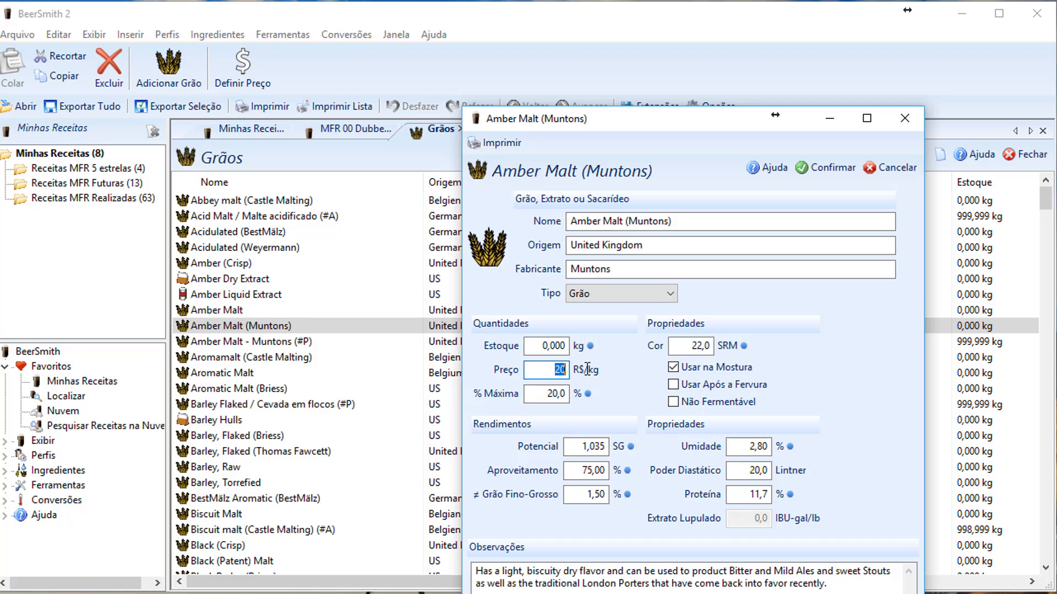
type("15")
left_click(810, 171)
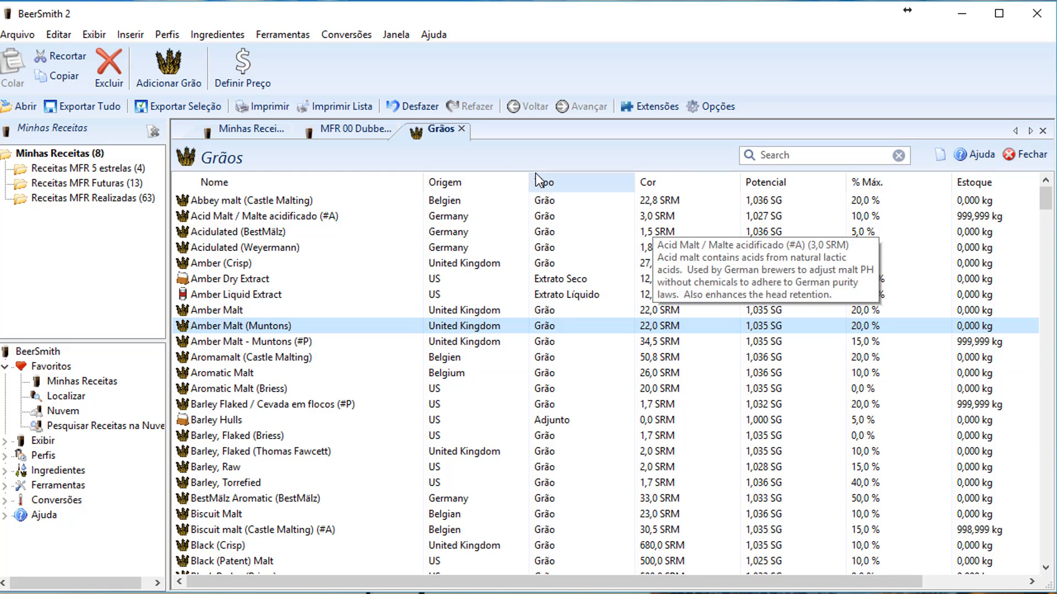
left_click(462, 130)
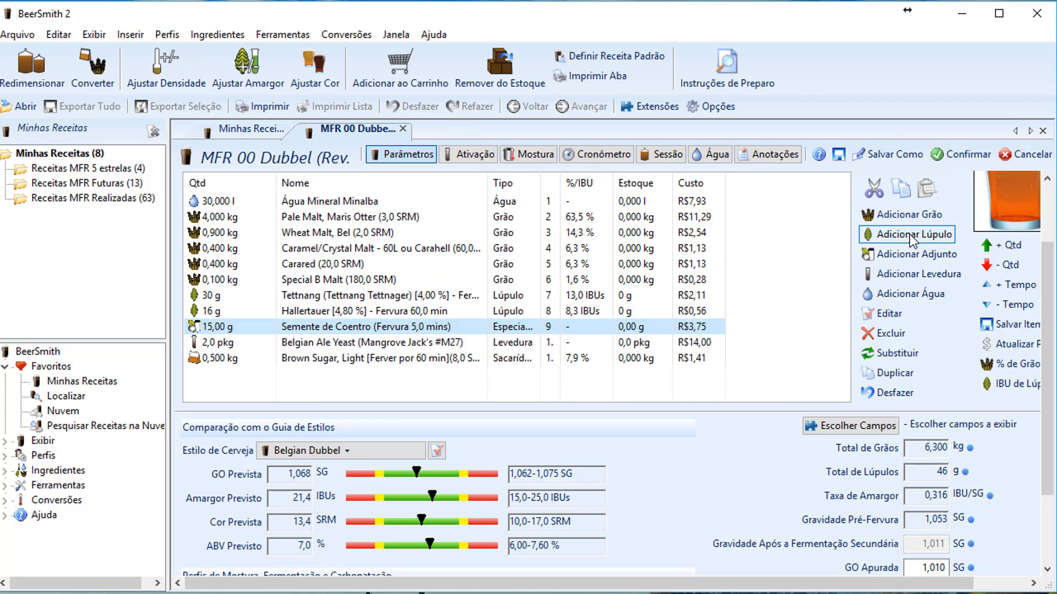
Search 'amber' and add Amber Malt (Muntons), 1 kg at R$15,00, to the grain bill
left_click(910, 214)
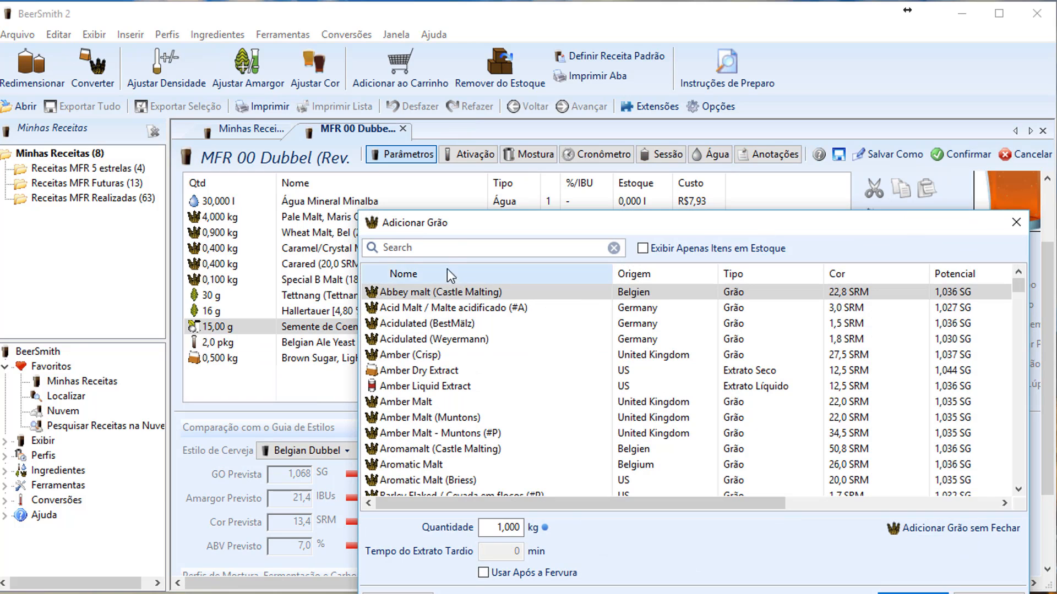
type("amber")
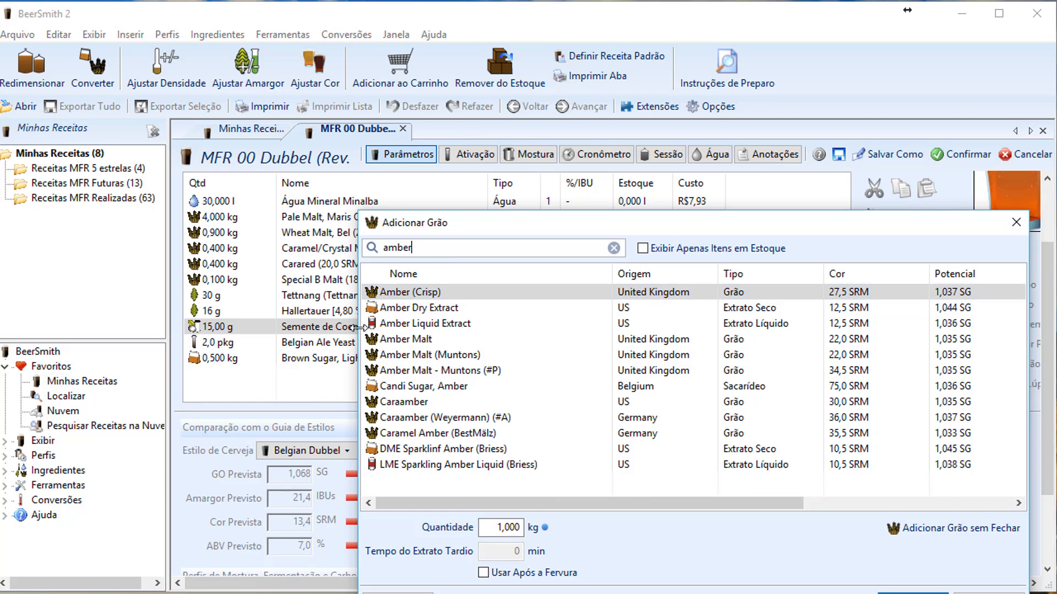
double_click(421, 355)
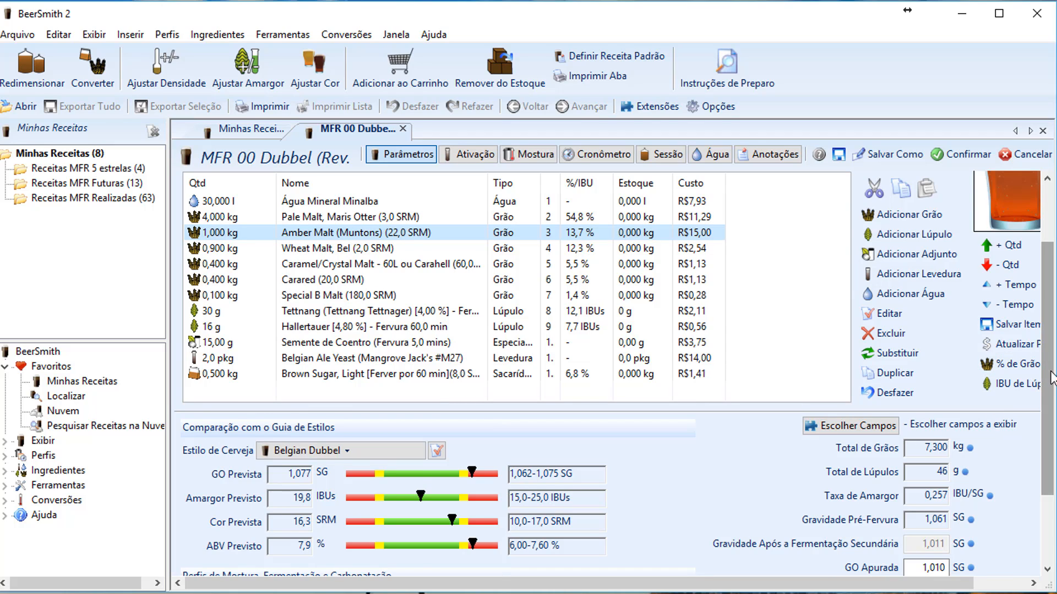
scroll(1050, 374, "down", 3)
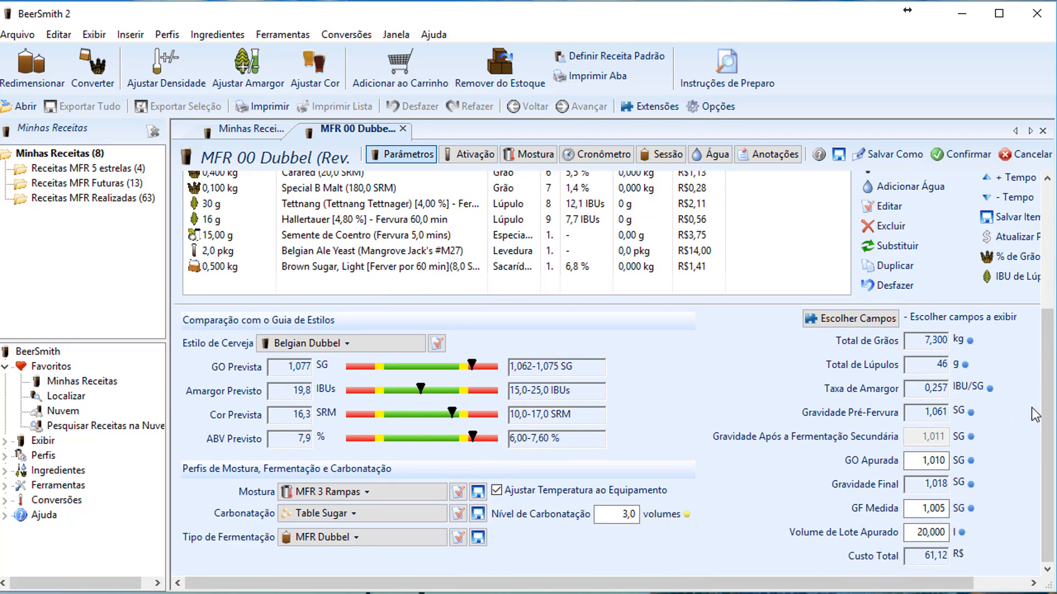
left_click(844, 318)
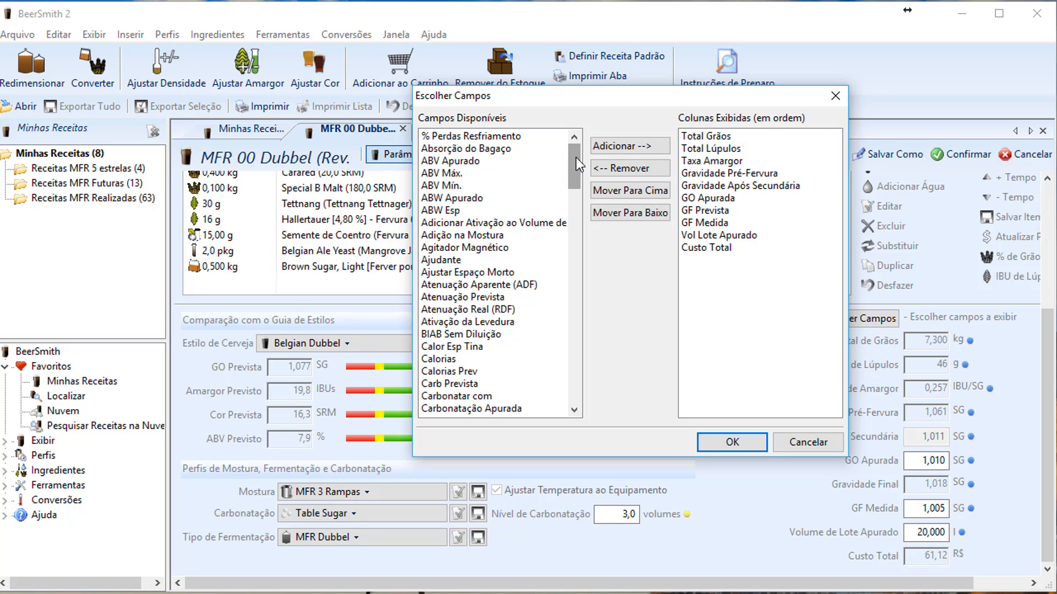
left_click_drag(575, 158, 567, 138)
left_click(455, 174)
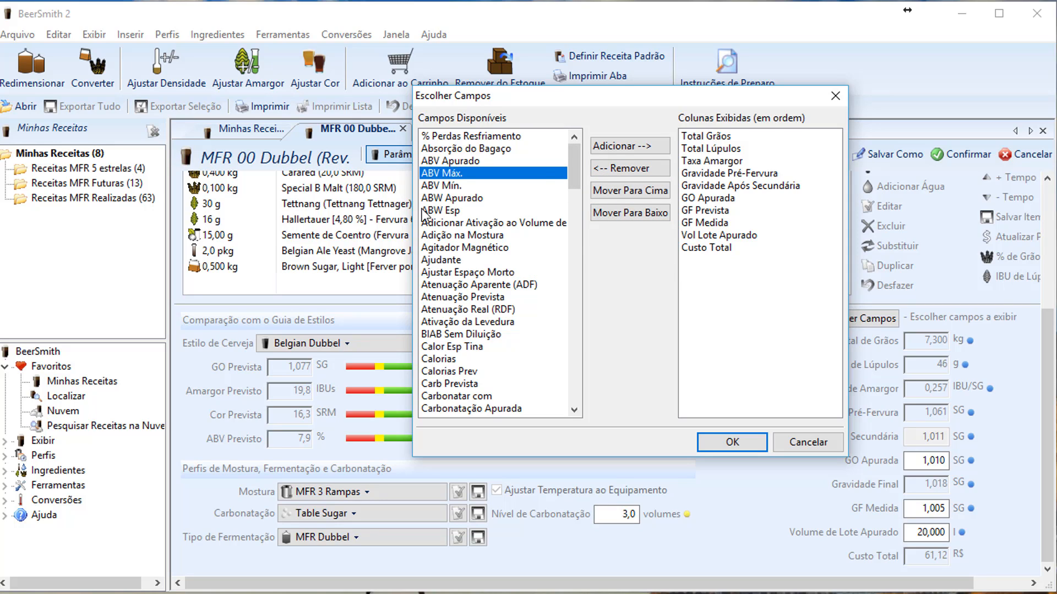
left_click(633, 148)
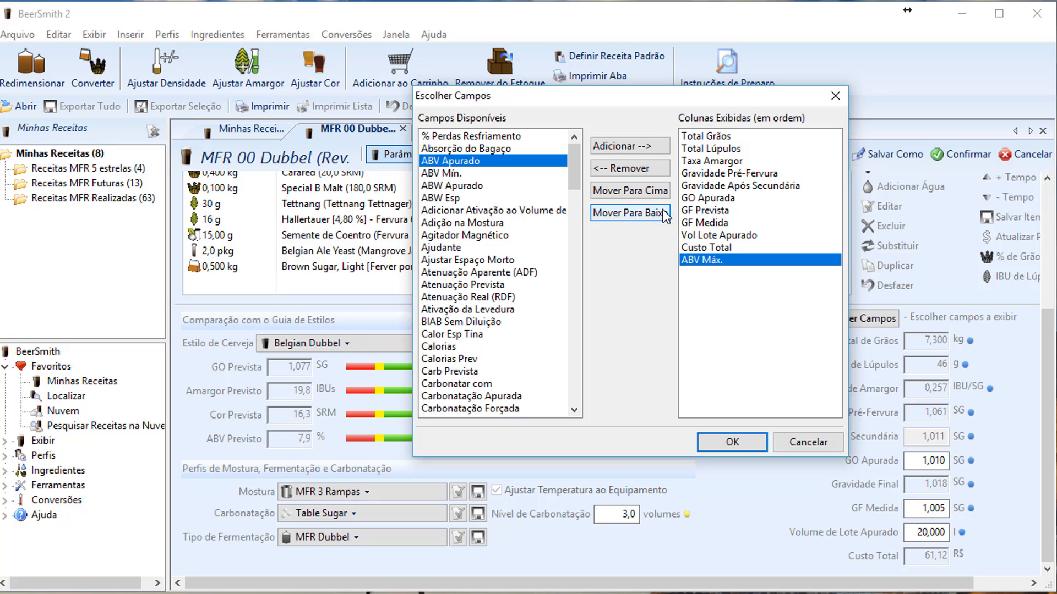
left_click(633, 170)
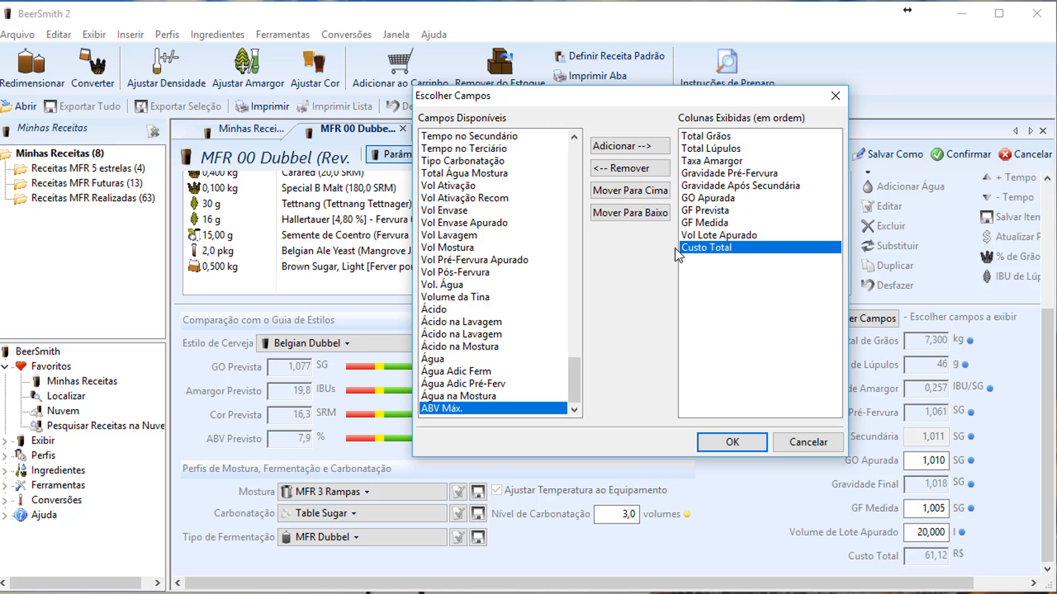
left_click(711, 212)
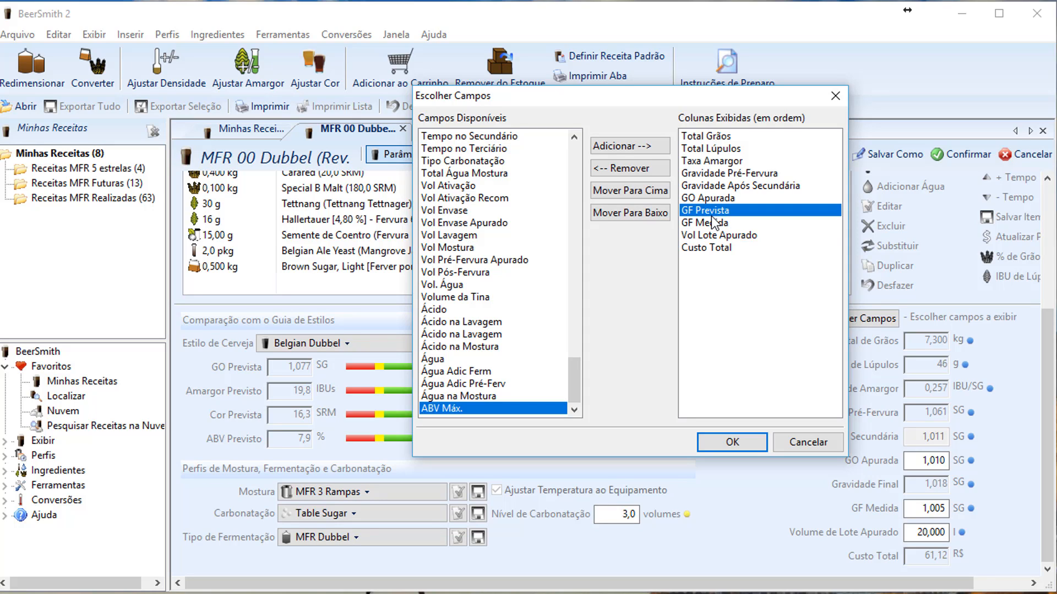
left_click(648, 192)
left_click(648, 213)
left_click(793, 443)
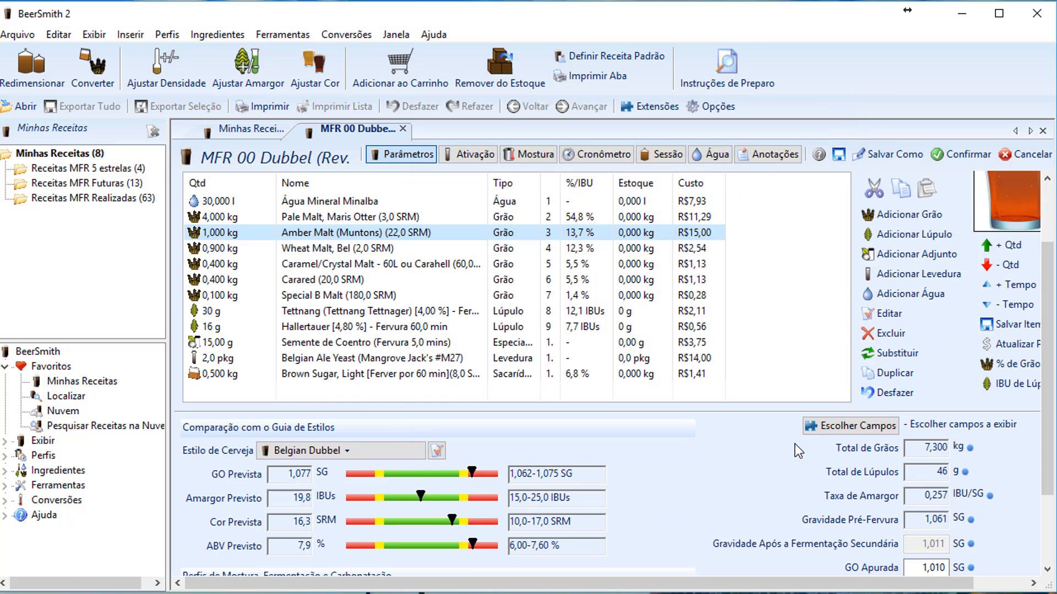